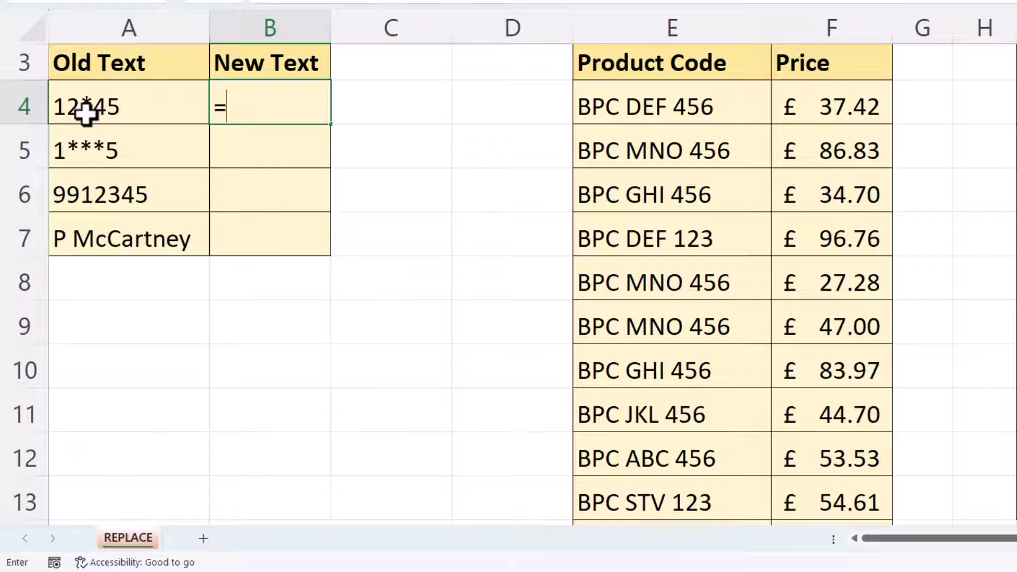
Enter =REPLACE(A4,3,1,3) in B4 so 12*45 becomes 12345.
{"action": "type", "text": "re"}
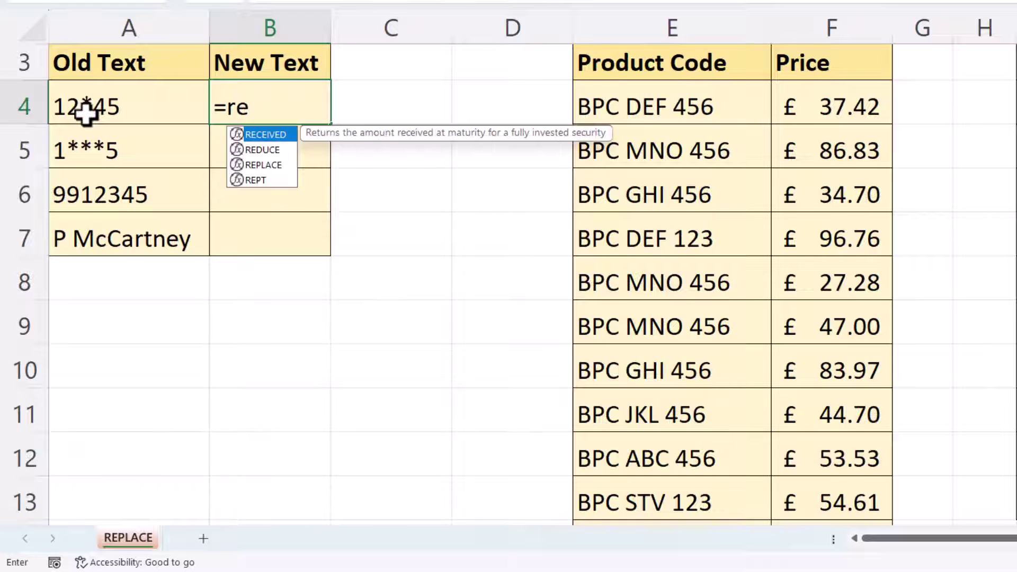
{"action": "double_click", "coordinate": [268, 164]}
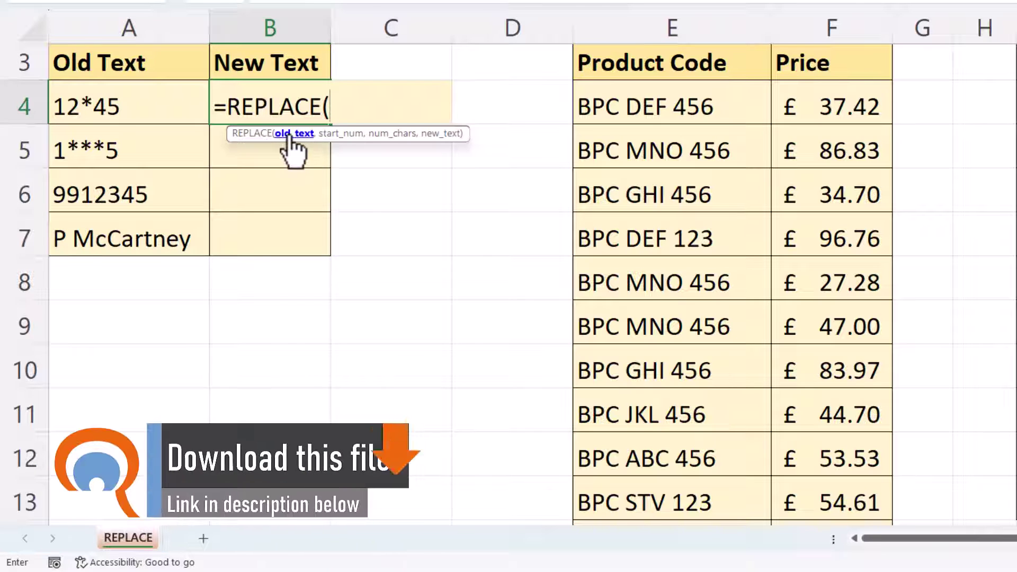
{"action": "left_click", "coordinate": [135, 101]}
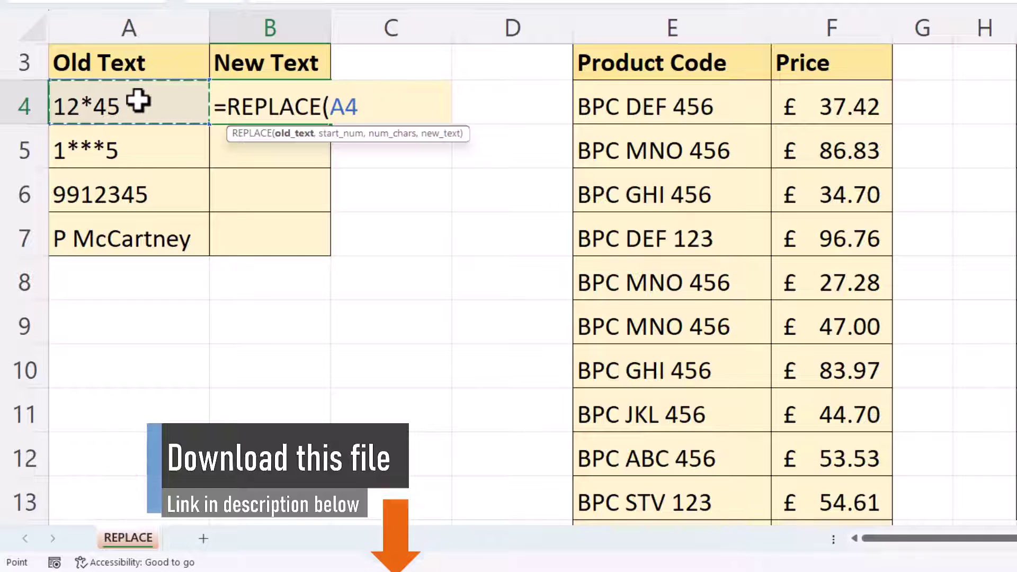
{"action": "type", "text": ","}
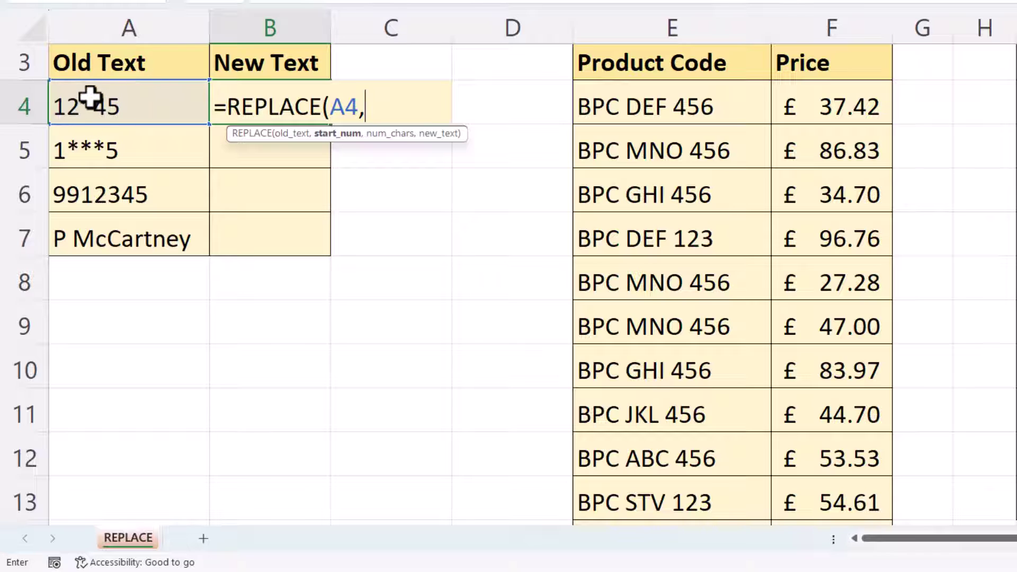
{"action": "type", "text": "3,1"}
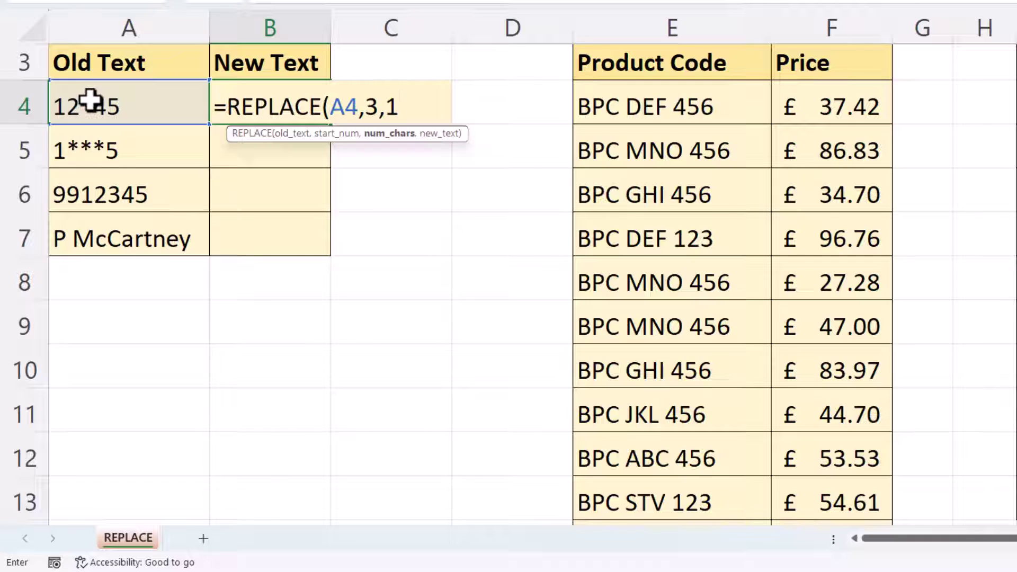
{"action": "type", "text": ","}
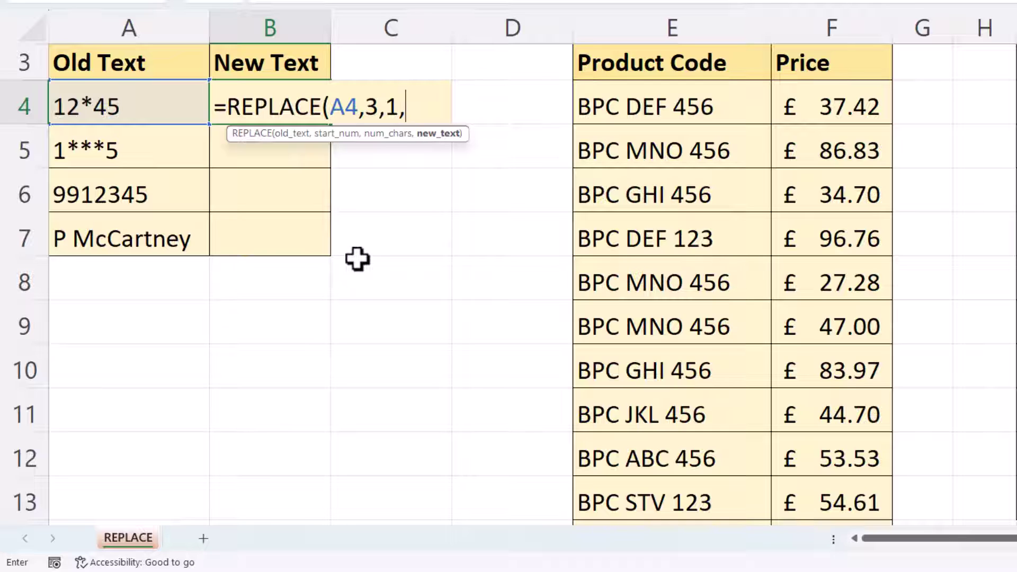
{"action": "type", "text": "3)"}
{"action": "key", "text": "Return"}
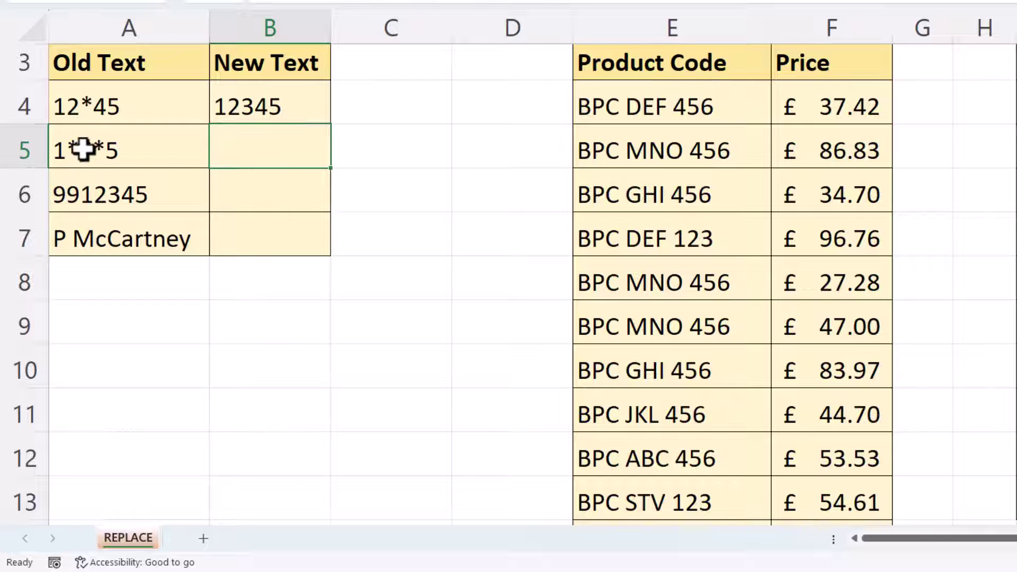
Enter =REPLACE(A5,2,3,234) in B5, swapping the three asterisks to return 12345.
{"action": "type", "text": "=repl"}
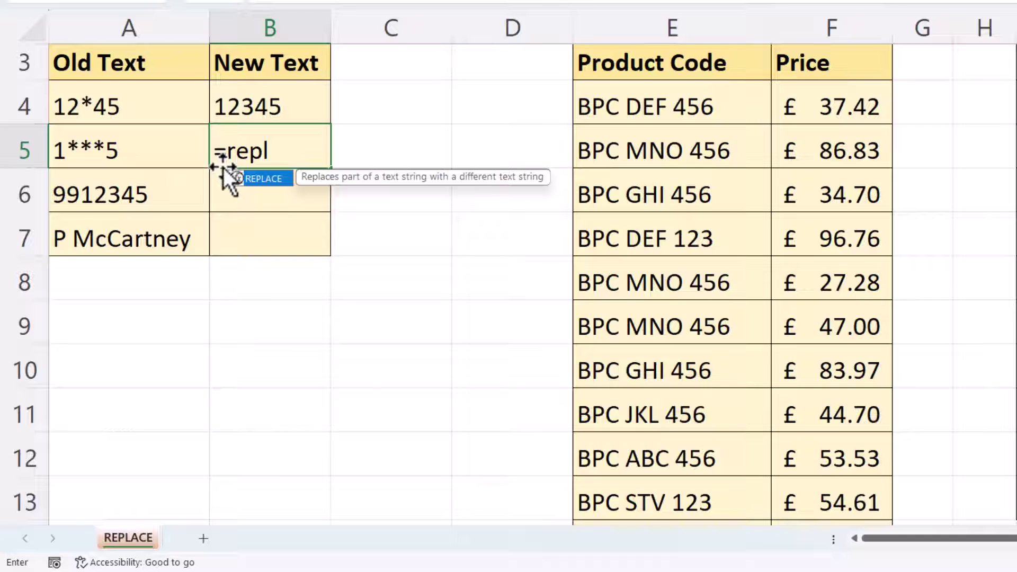
{"action": "double_click", "coordinate": [259, 177]}
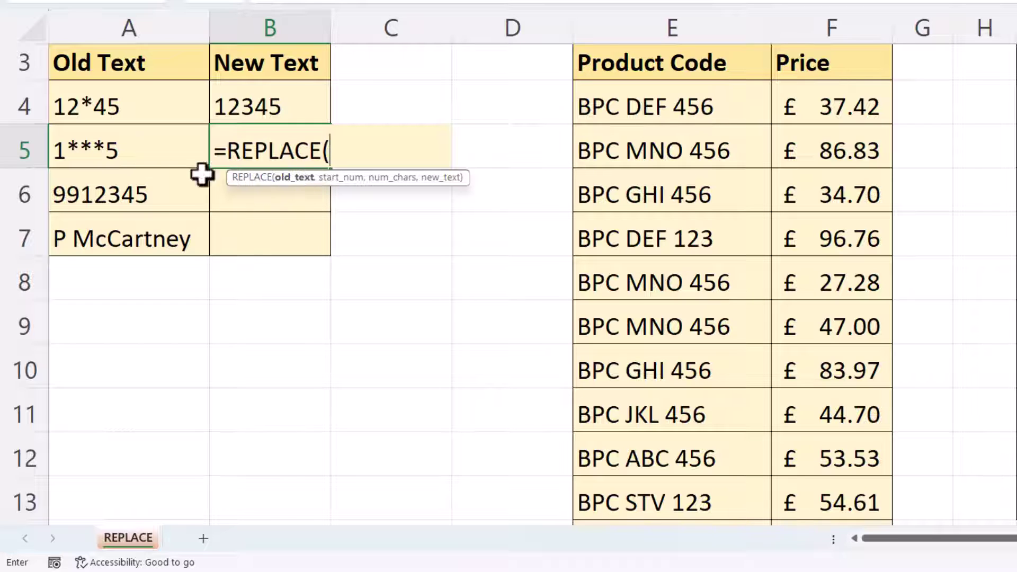
{"action": "left_click", "coordinate": [139, 146]}
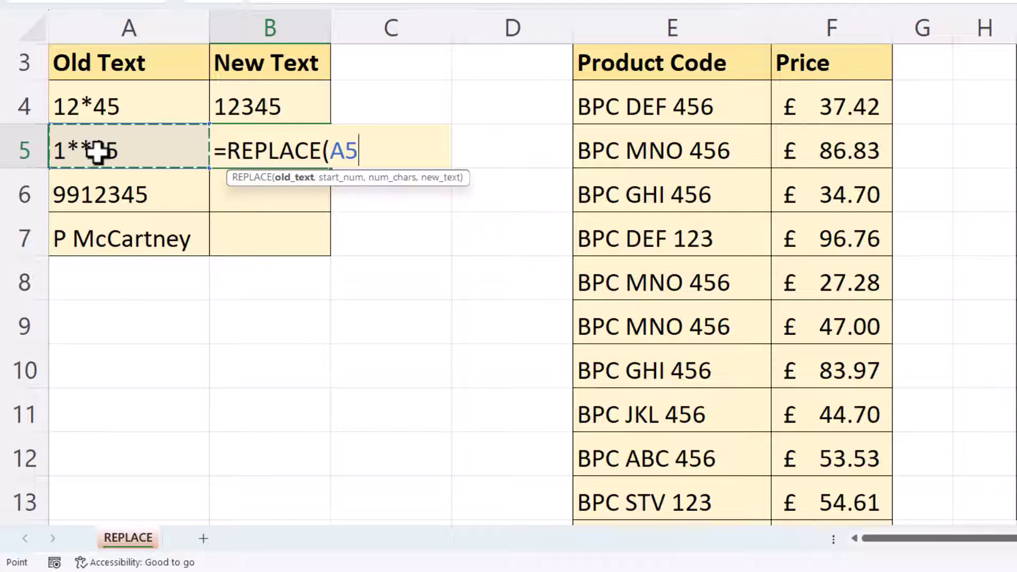
{"action": "type", "text": ",2"}
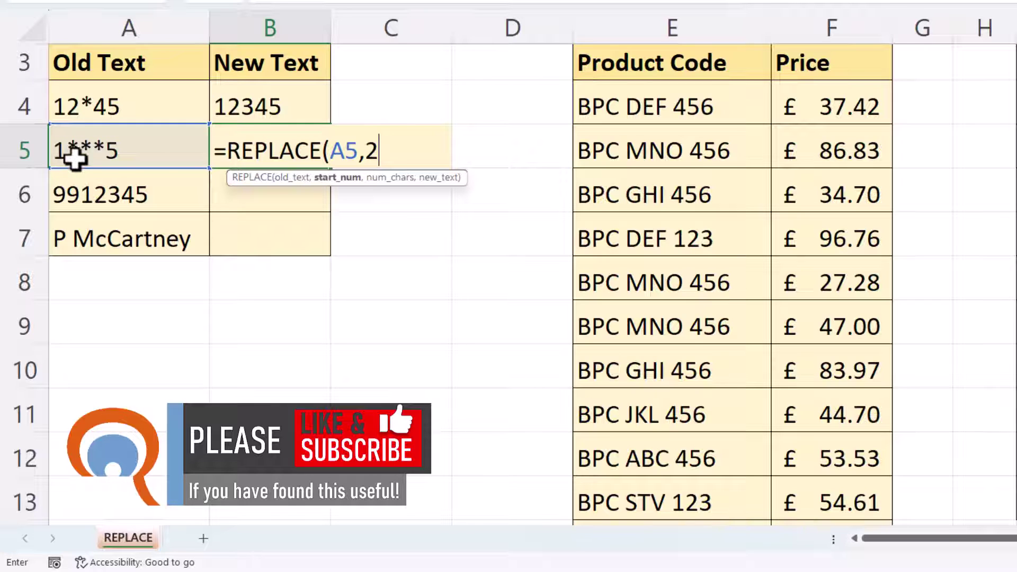
{"action": "type", "text": ","}
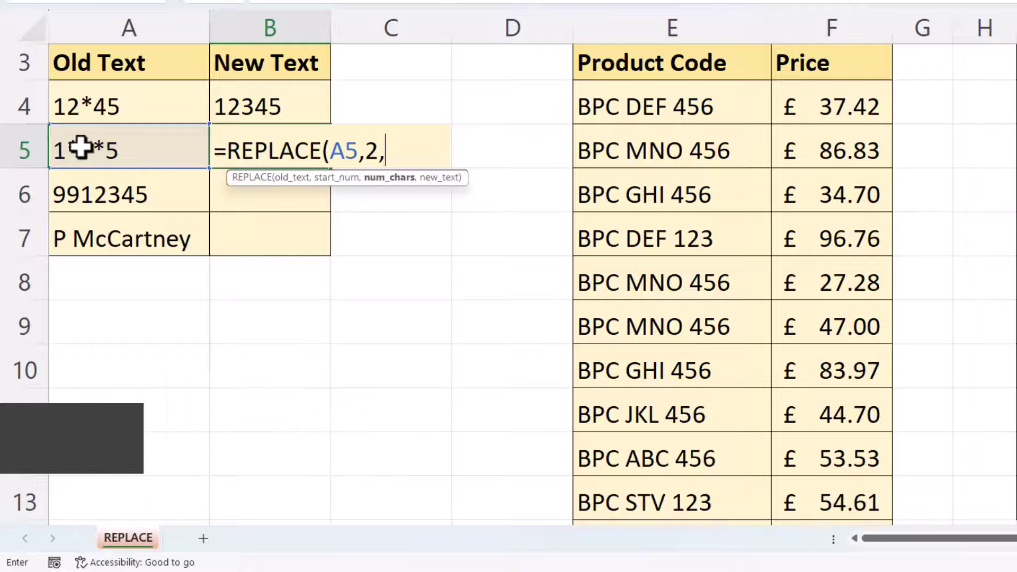
{"action": "type", "text": "3"}
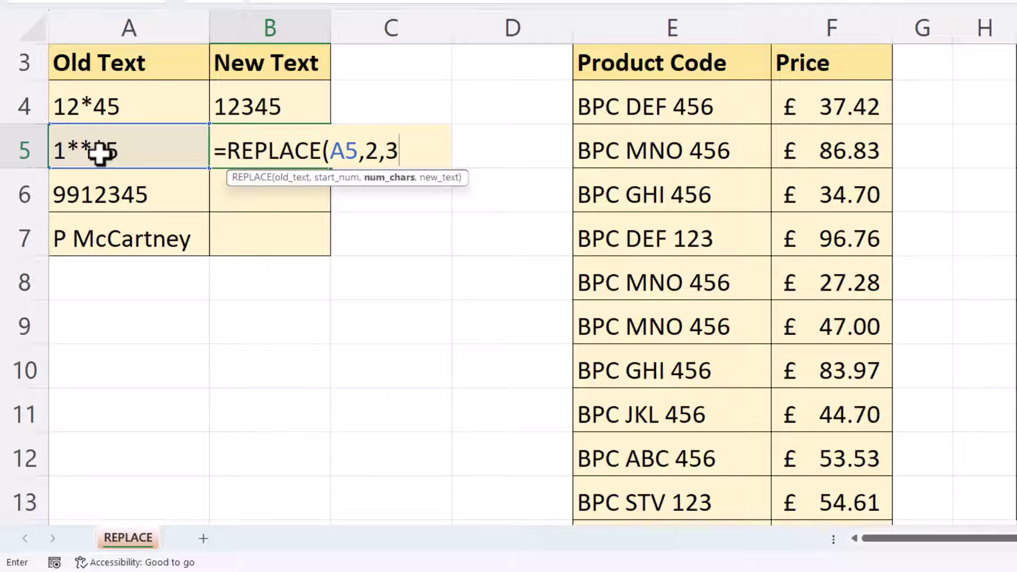
{"action": "type", "text": ",234"}
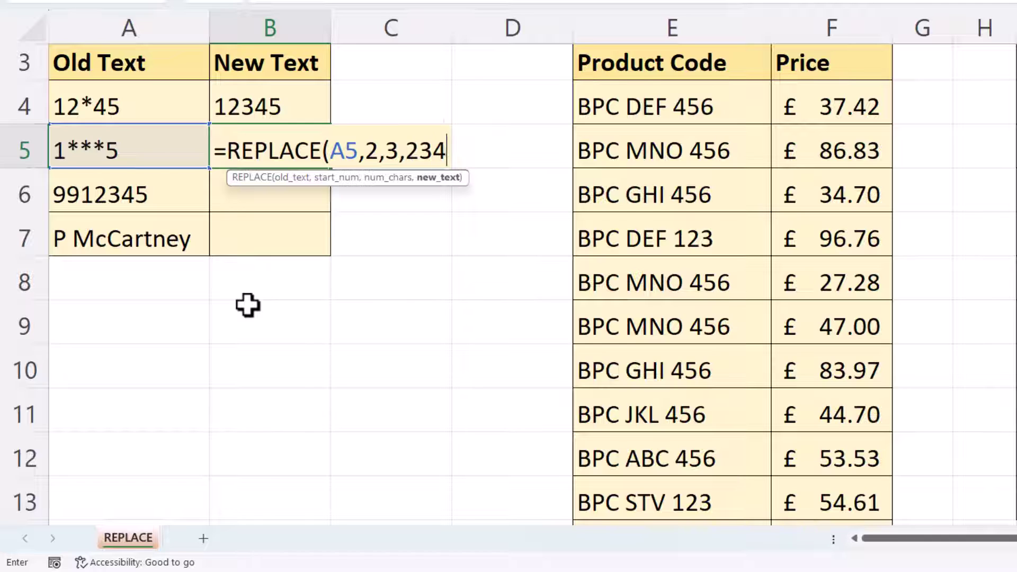
{"action": "type", "text": ")"}
{"action": "key", "text": "Return"}
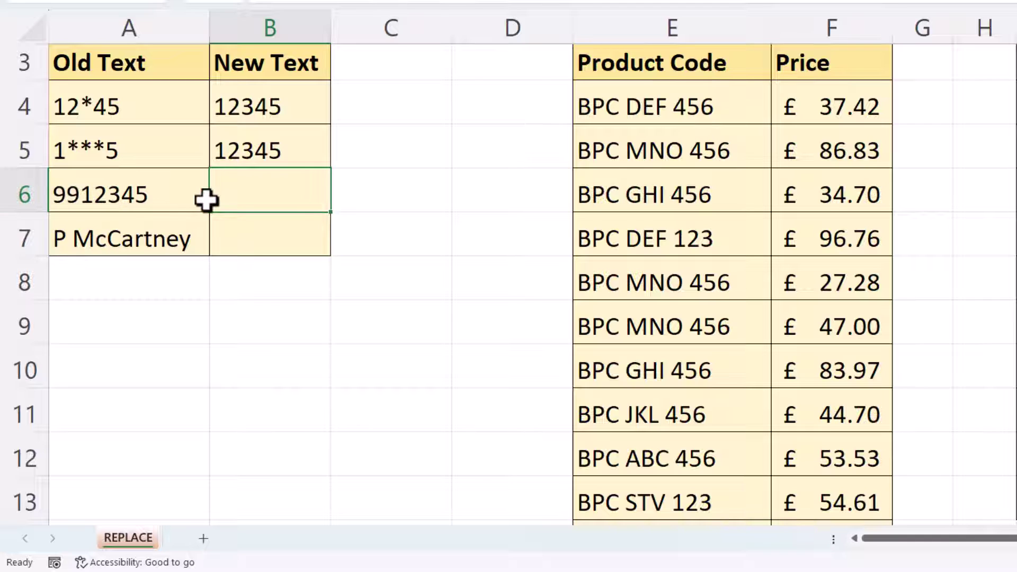
Enter =REPLACE(A6,1,2,"") in B6 to drop the leading 99 from 9912345.
{"action": "type", "text": "=re"}
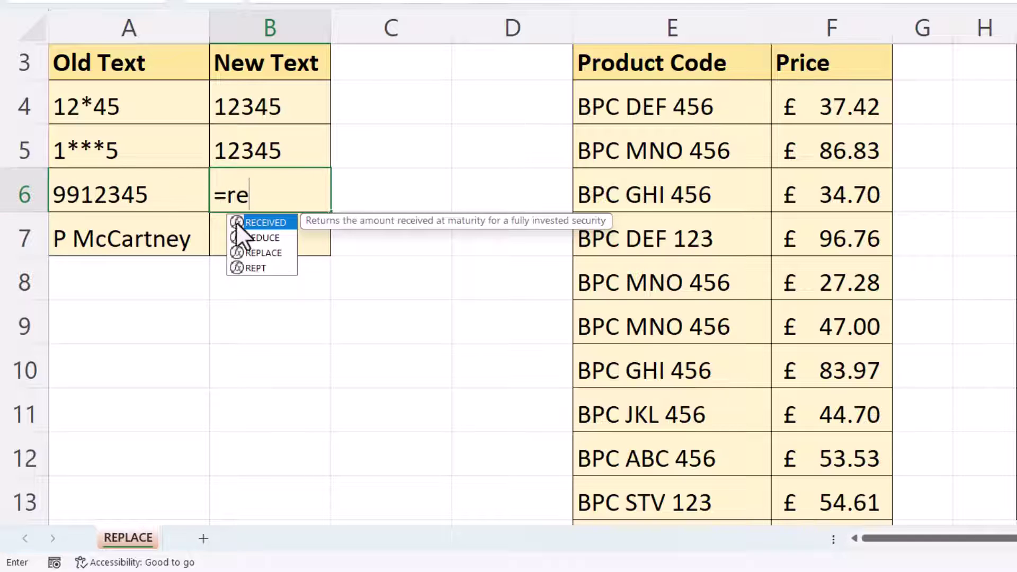
{"action": "double_click", "coordinate": [275, 252]}
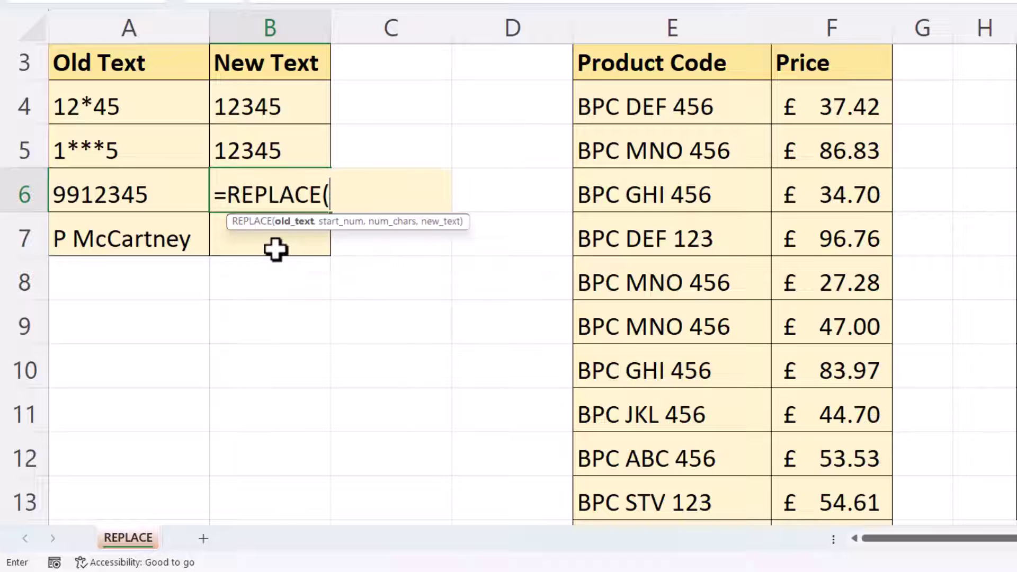
{"action": "left_click", "coordinate": [154, 186]}
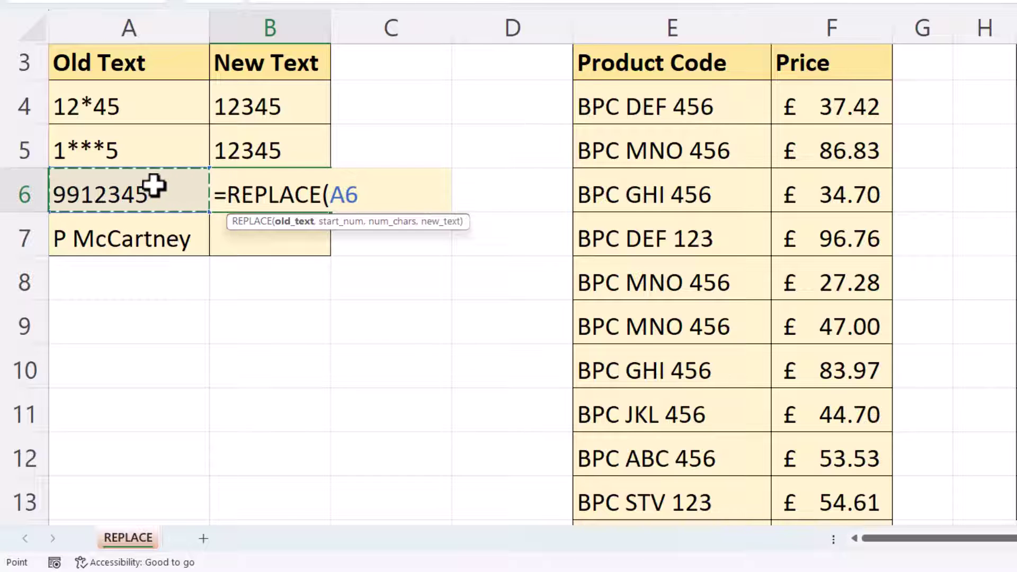
{"action": "type", "text": ","}
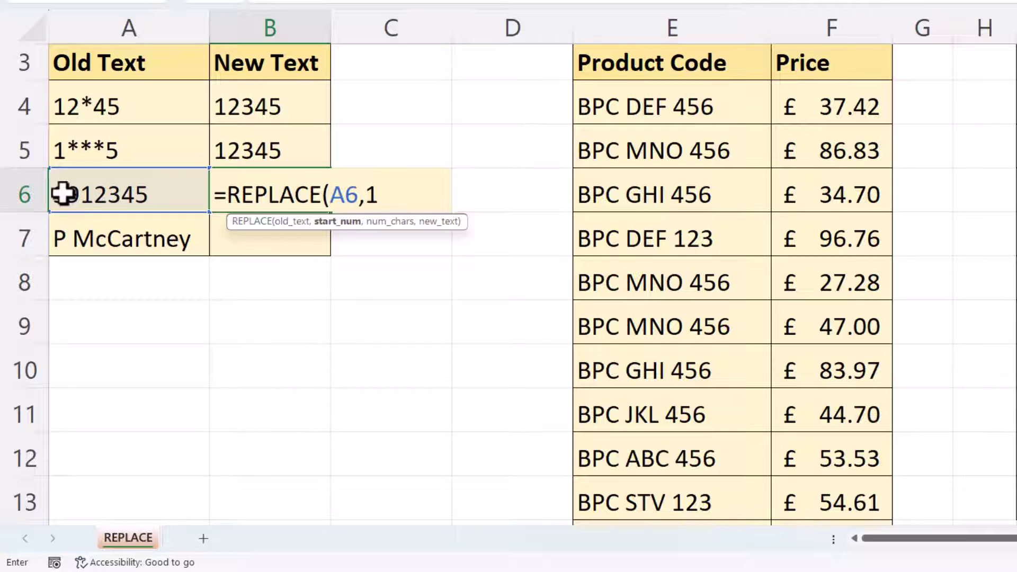
{"action": "type", "text": "1,"}
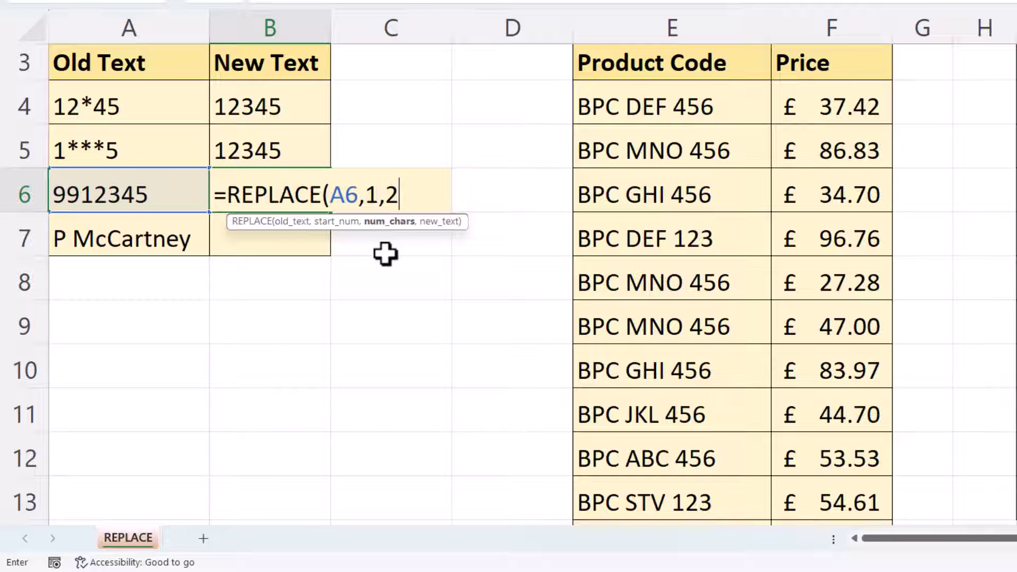
{"action": "type", "text": "2,"}
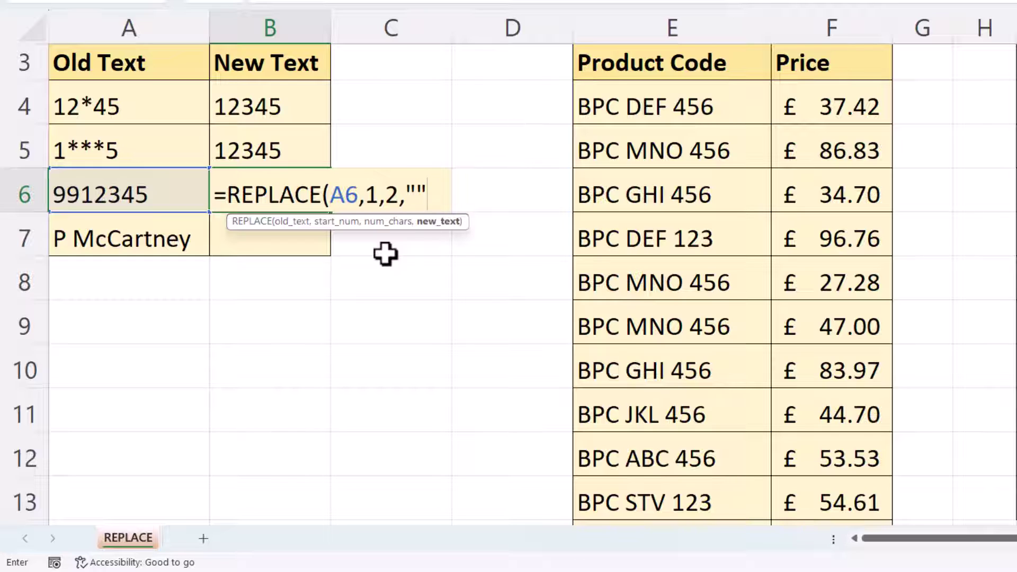
{"action": "type", "text": ")"}
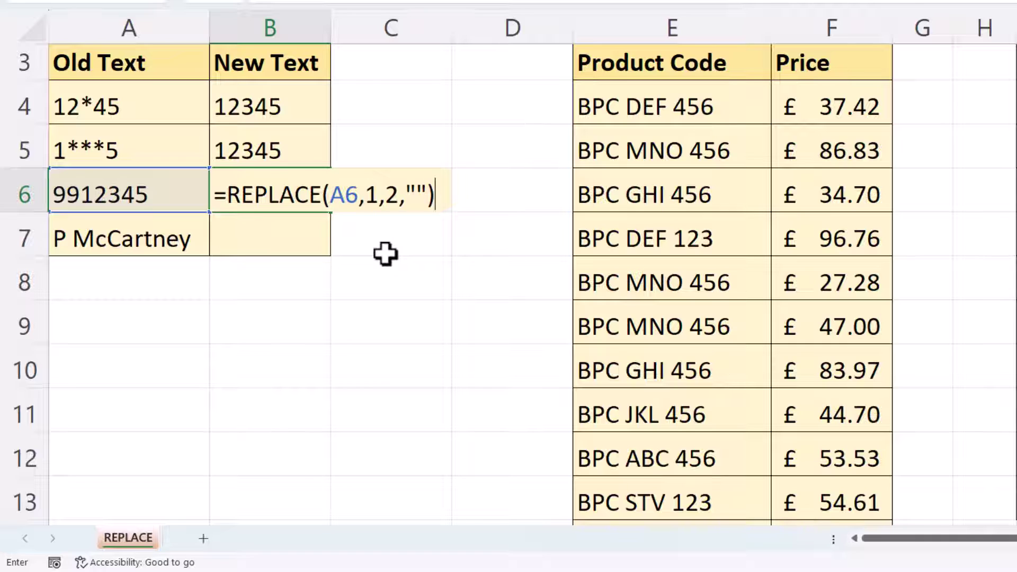
{"action": "key", "text": "Return"}
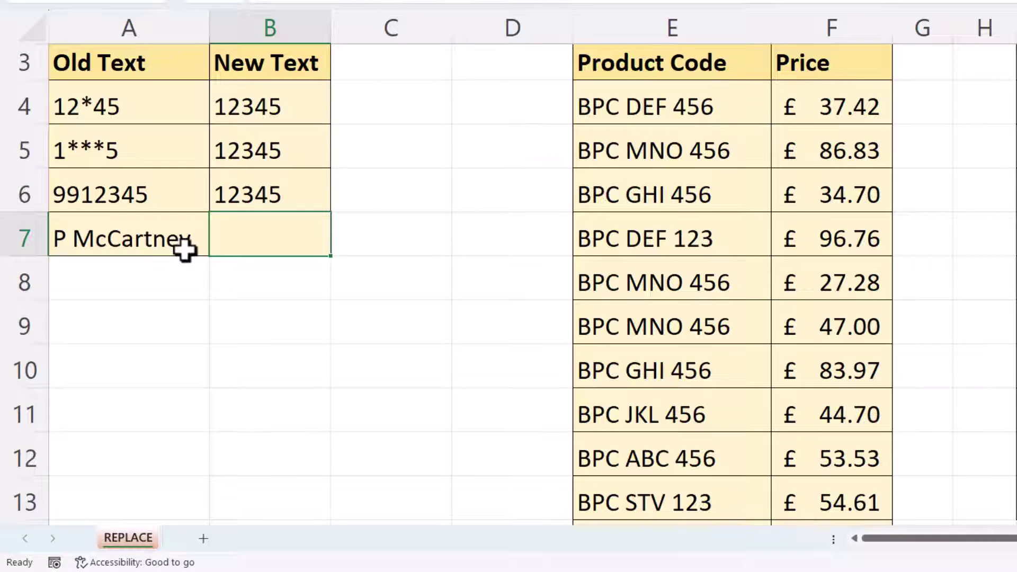
Enter =REPLACE(A7,2,0,"aul") in B7 to expand the abbreviated first name.
{"action": "type", "text": "re"}
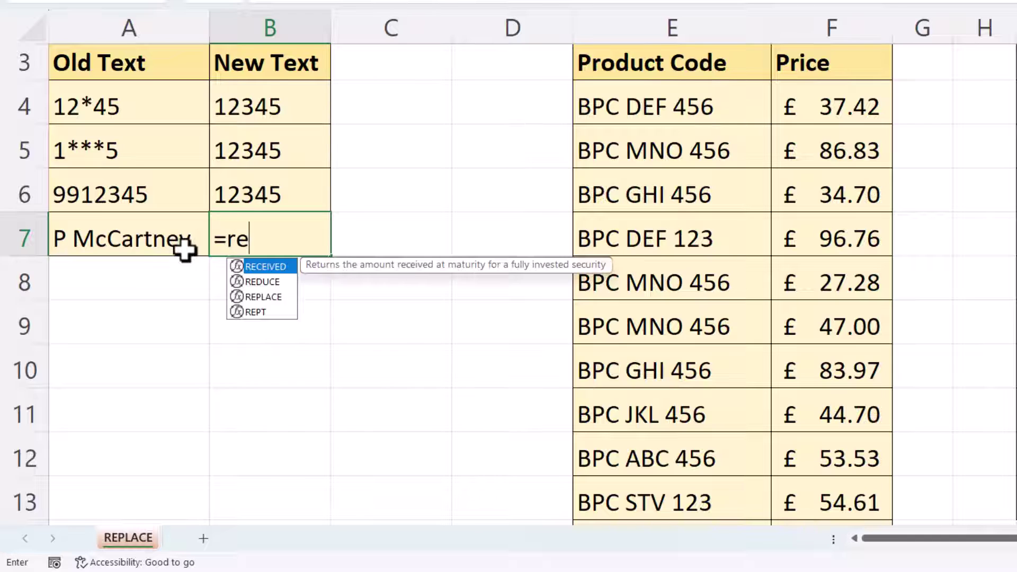
{"action": "type", "text": "o"}
{"action": "key", "text": "BackSpace"}
{"action": "double_click", "coordinate": [258, 297]}
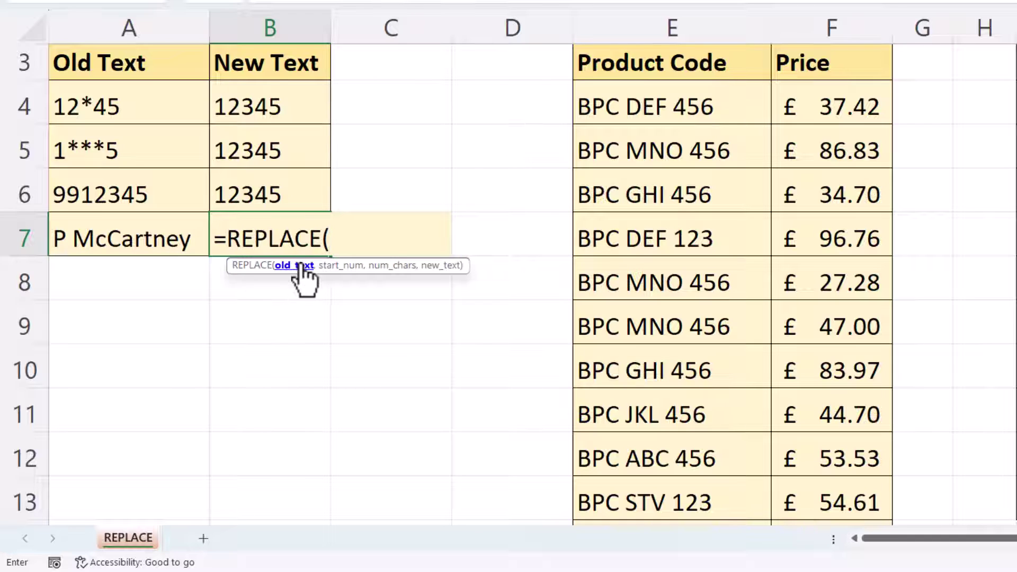
{"action": "left_click", "coordinate": [160, 240]}
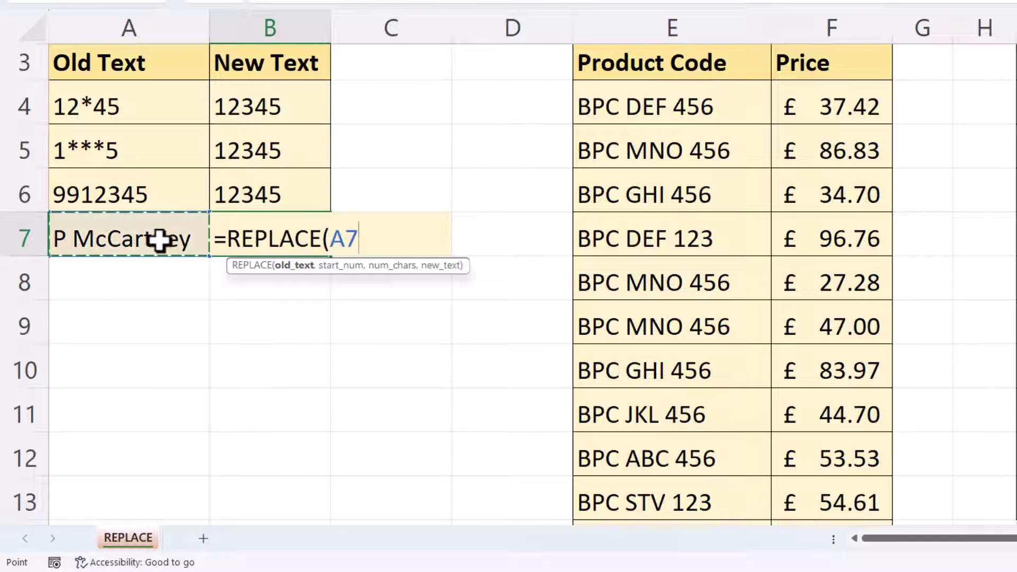
{"action": "type", "text": ",2"}
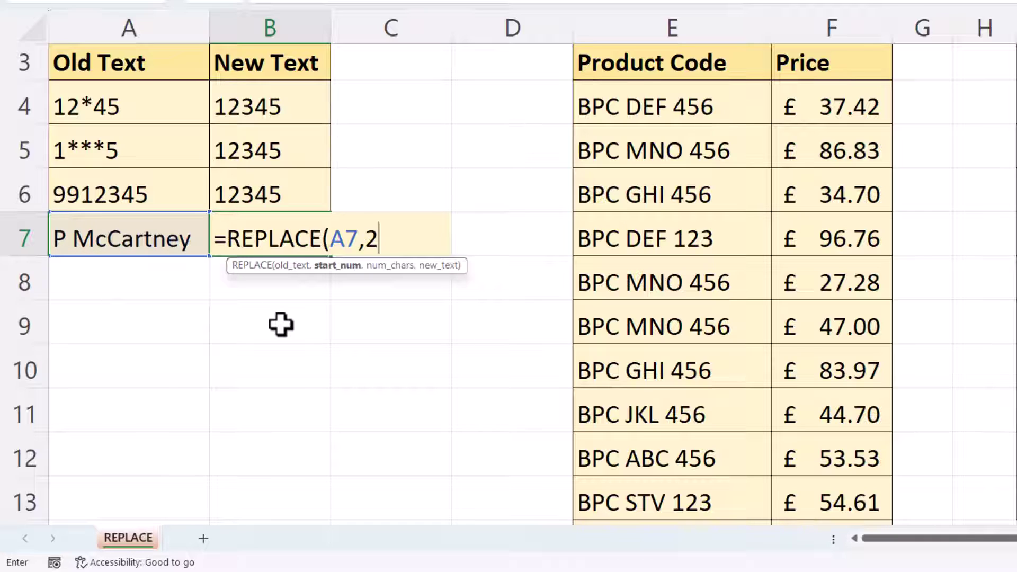
{"action": "type", "text": ","}
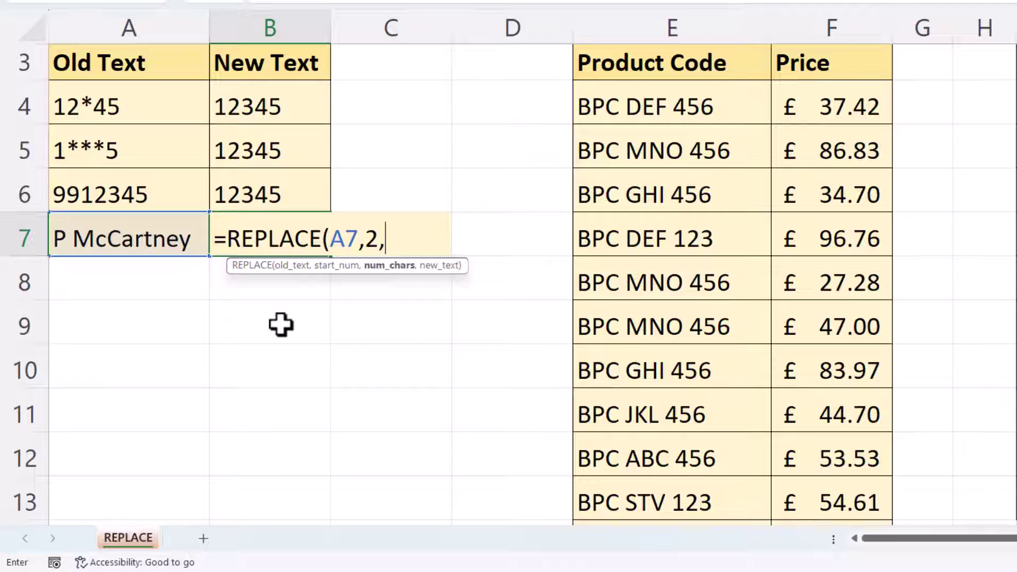
{"action": "type", "text": "0"}
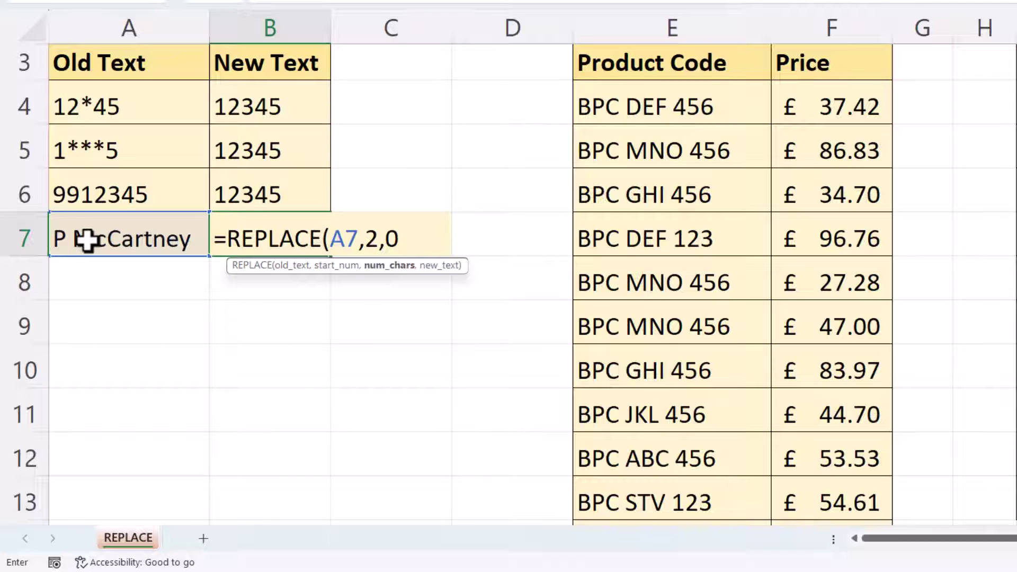
{"action": "type", "text": ","}
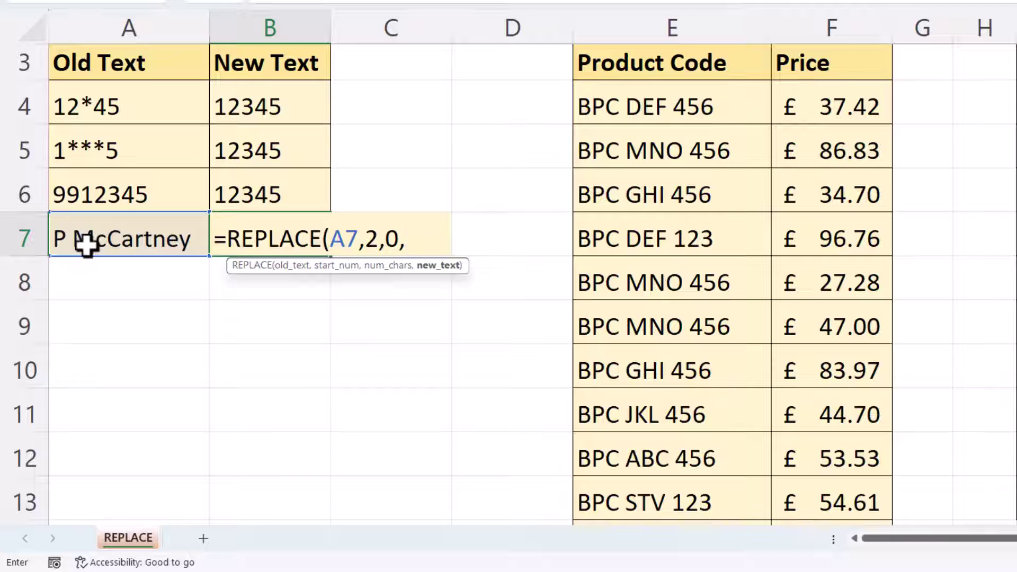
{"action": "type", "text": "aul"}
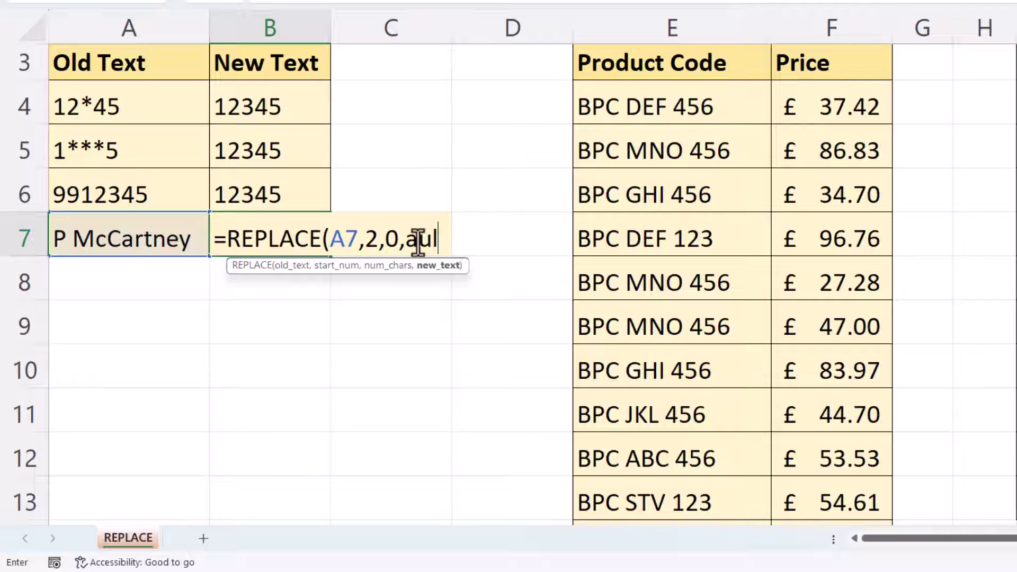
{"action": "type", "text": "\""}
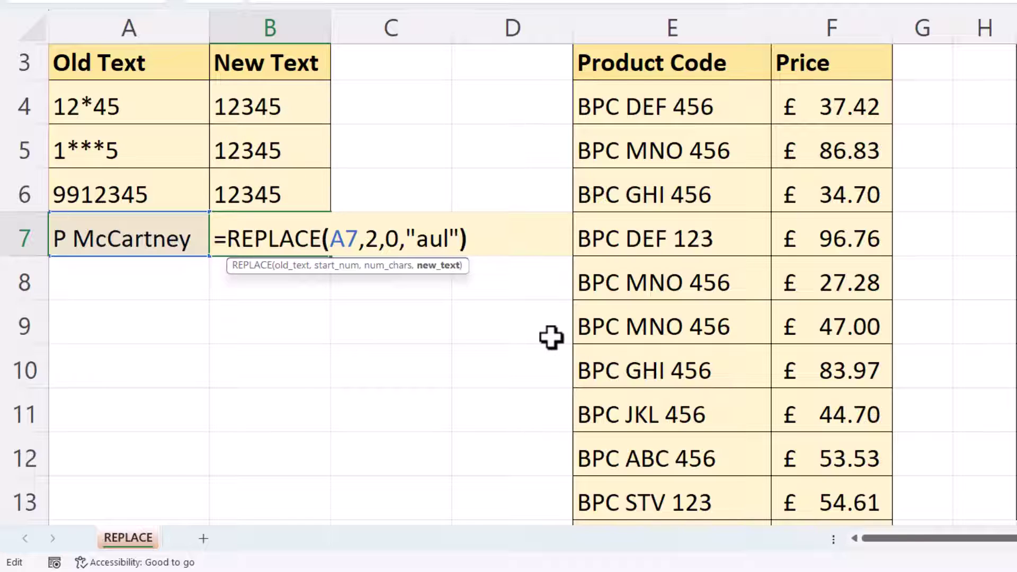
{"action": "key", "text": "Right"}
{"action": "key", "text": "Return"}
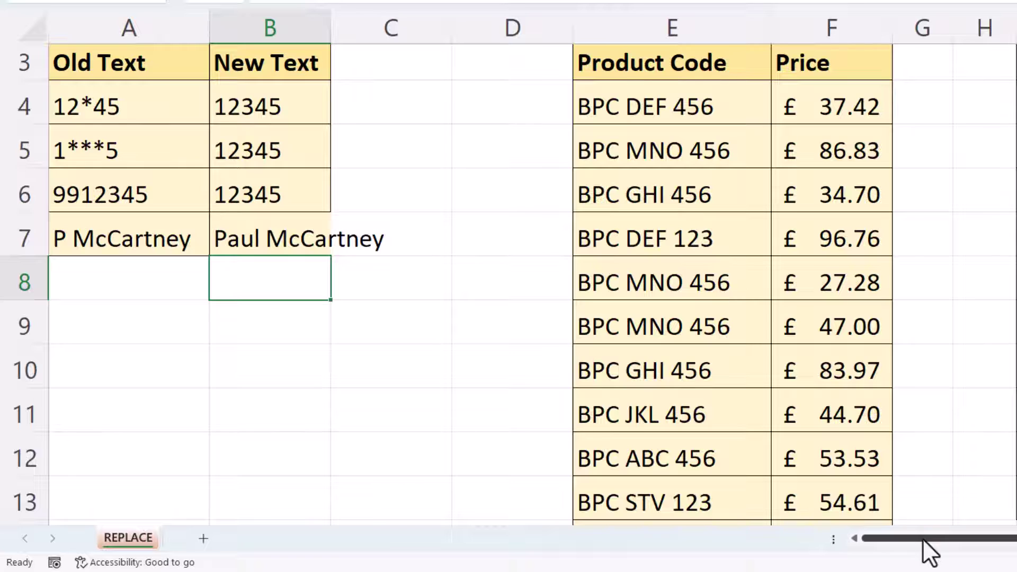
In J4, enter =REPLACE(I4,2,1,"PC") to turn BL JKL 789 into BPC JKL 789.
{"action": "mouse_move", "coordinate": [923, 538]}
{"action": "left_mouse_down"}
{"action": "mouse_move", "coordinate": [979, 539]}
{"action": "mouse_move", "coordinate": [917, 541]}
{"action": "left_mouse_up"}
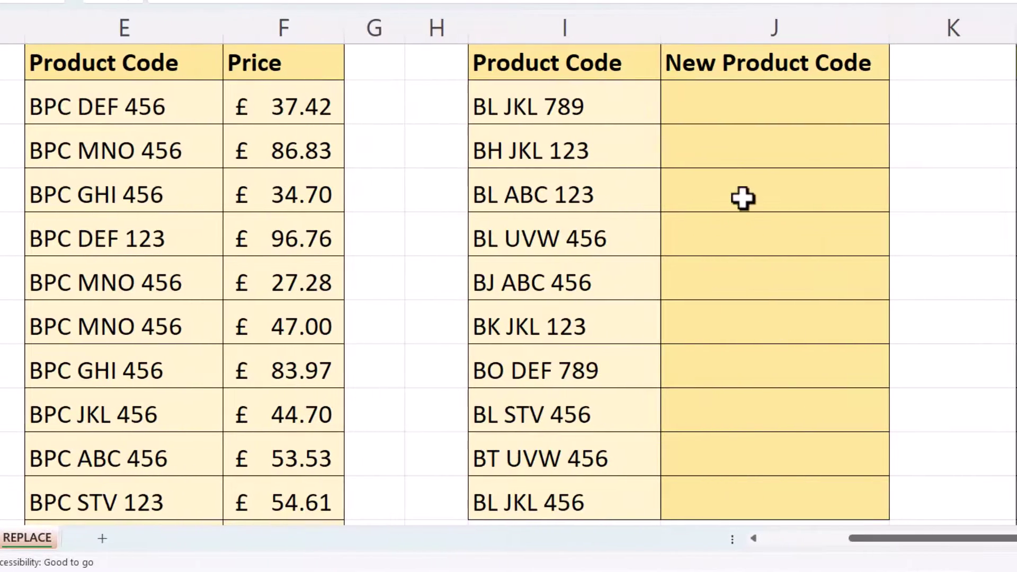
{"action": "left_click", "coordinate": [715, 109]}
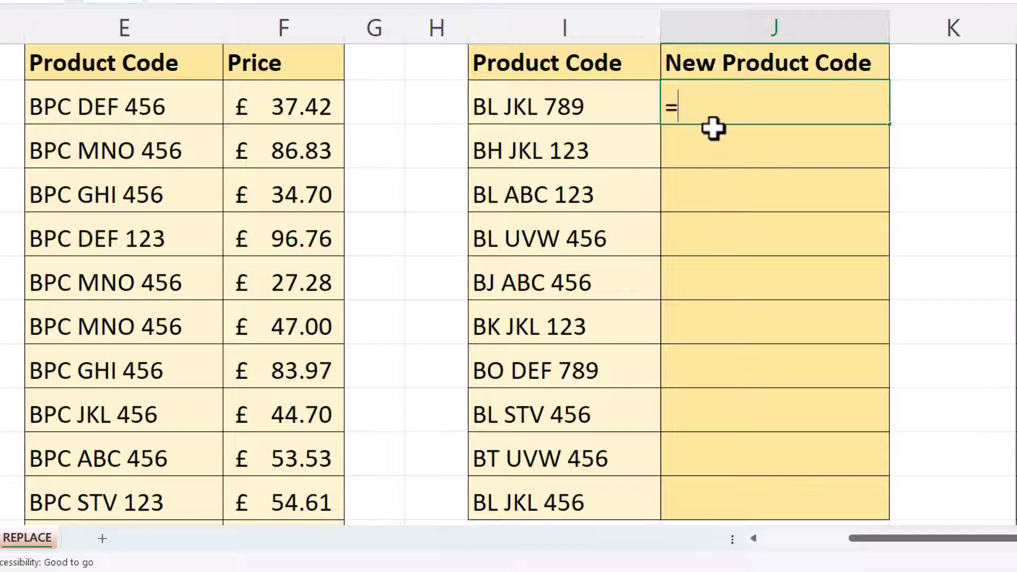
{"action": "type", "text": "re"}
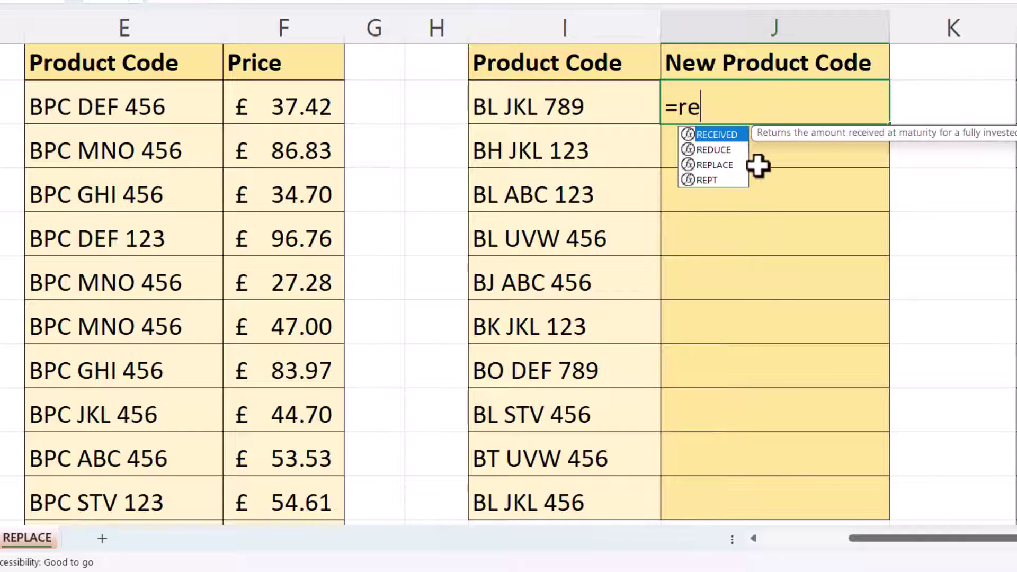
{"action": "double_click", "coordinate": [713, 164]}
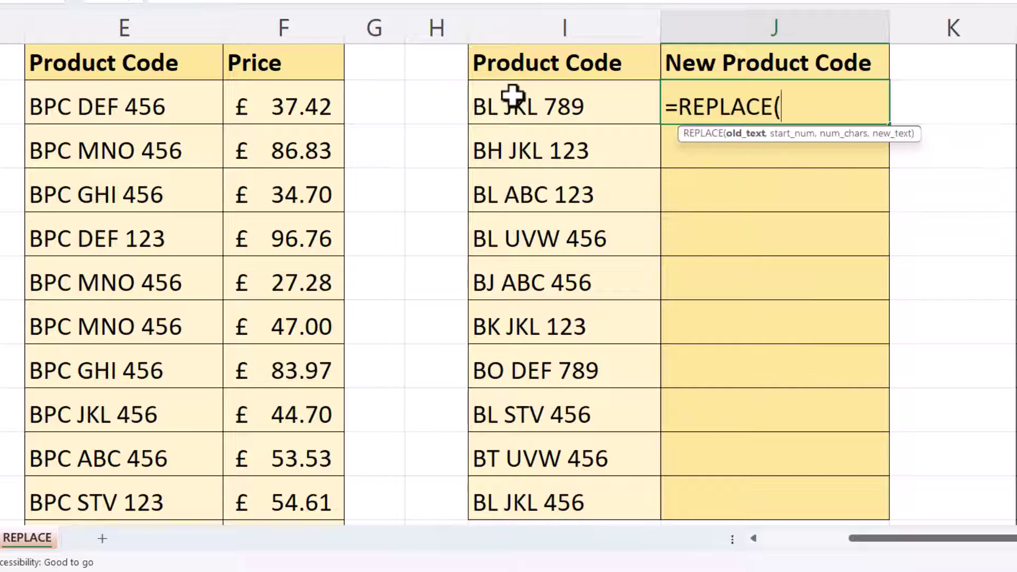
{"action": "left_click", "coordinate": [544, 105]}
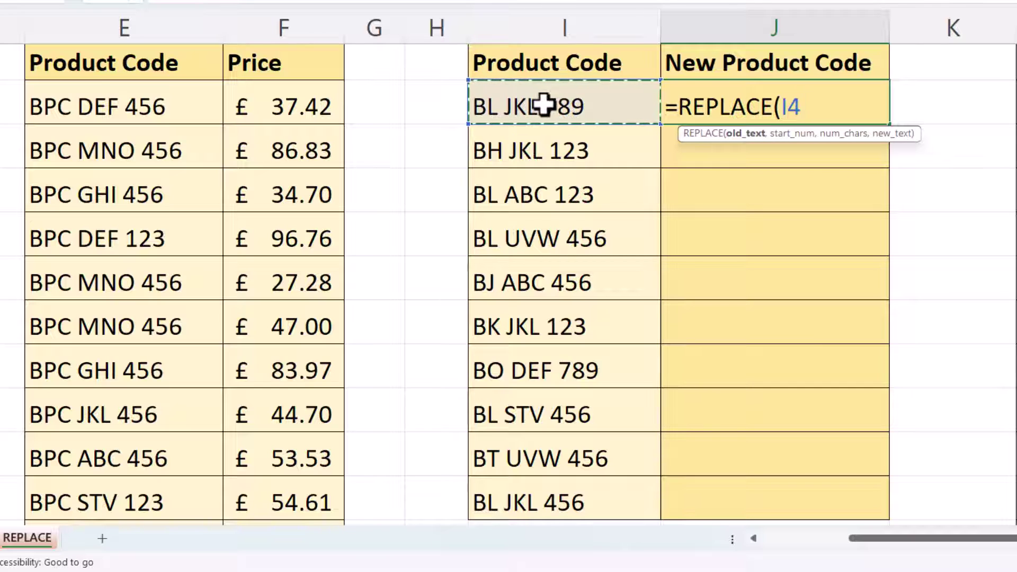
{"action": "type", "text": ","}
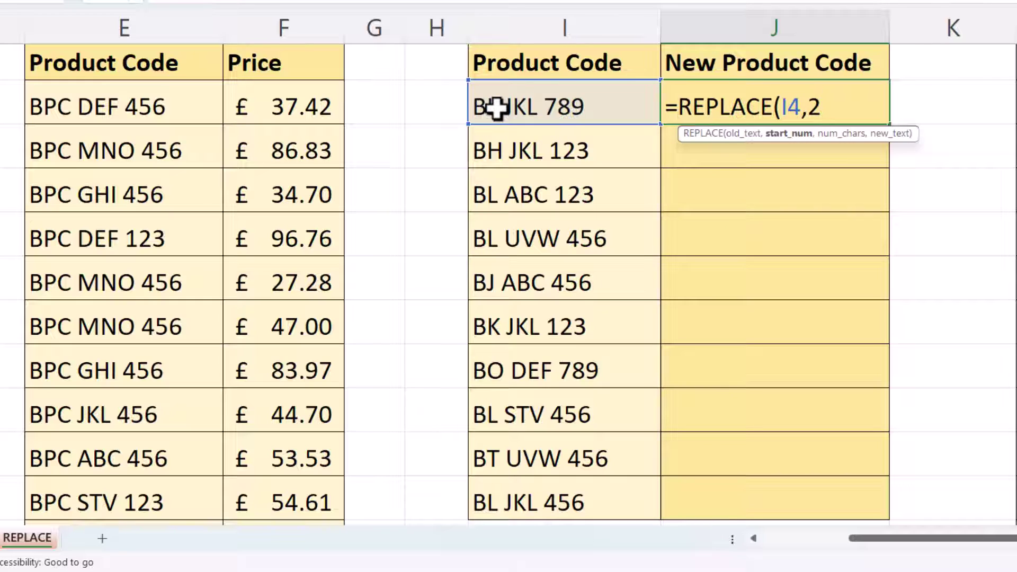
{"action": "type", "text": "2,"}
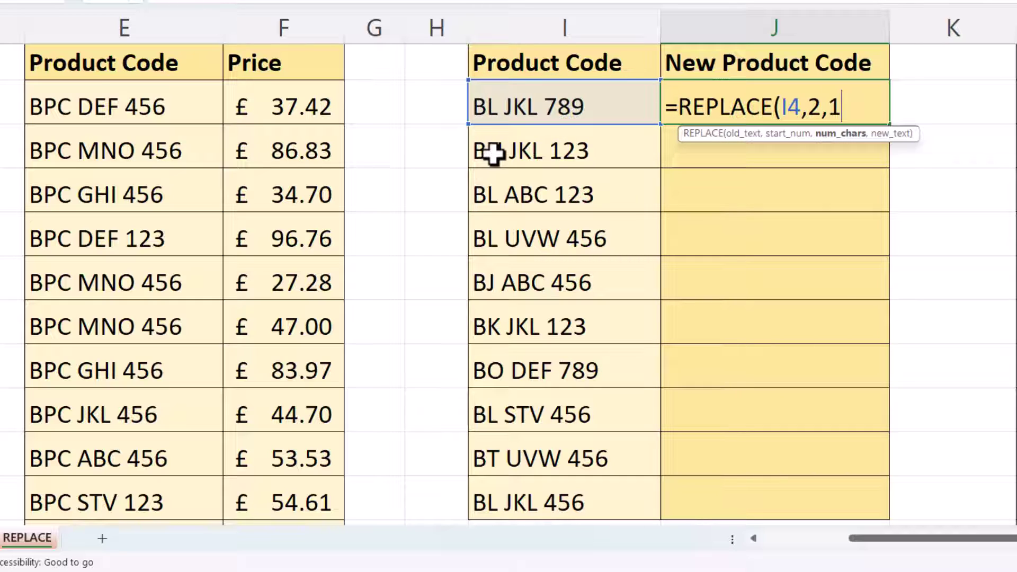
{"action": "type", "text": "1,"}
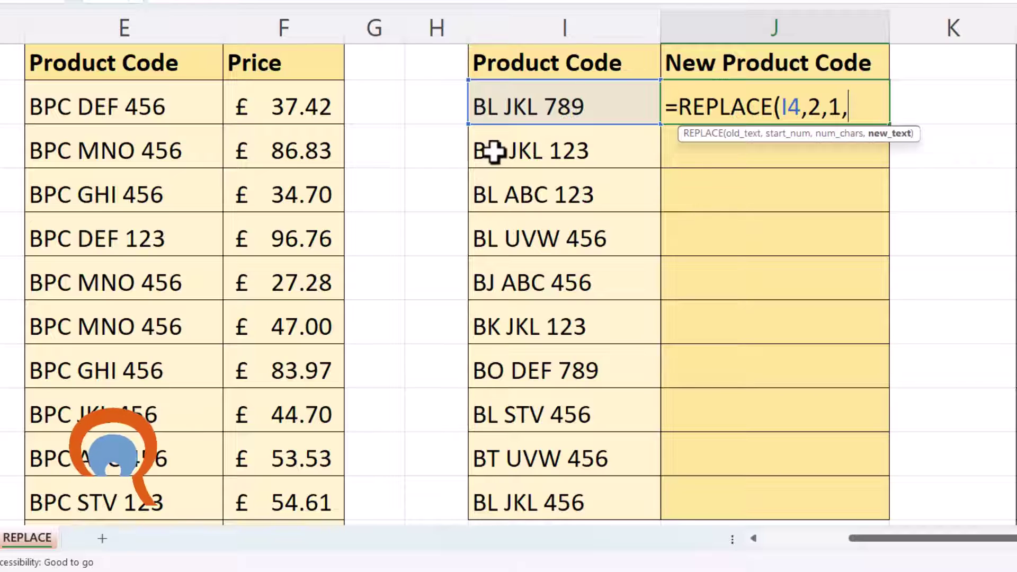
{"action": "type", "text": "\""}
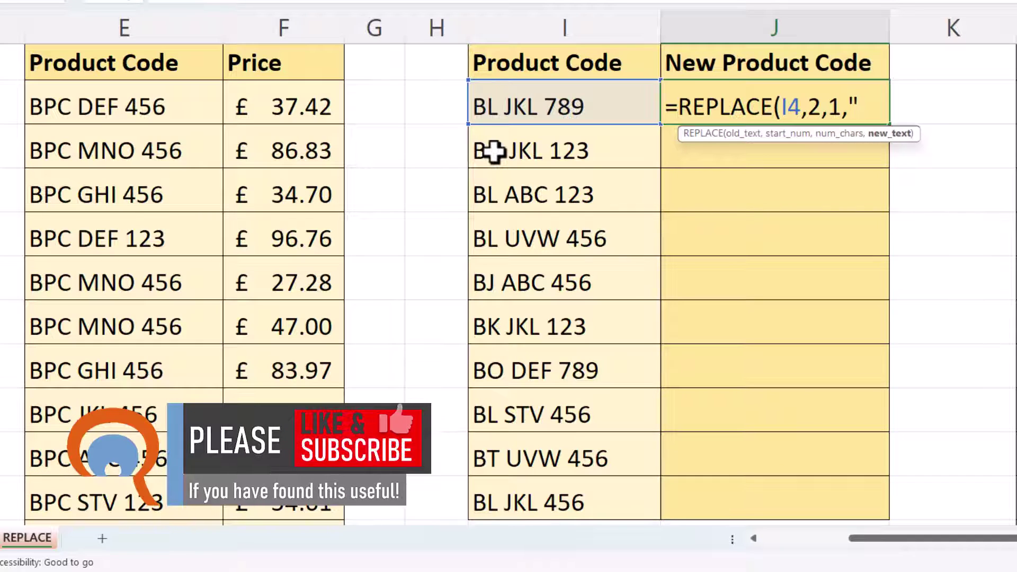
{"action": "type", "text": "PC\""}
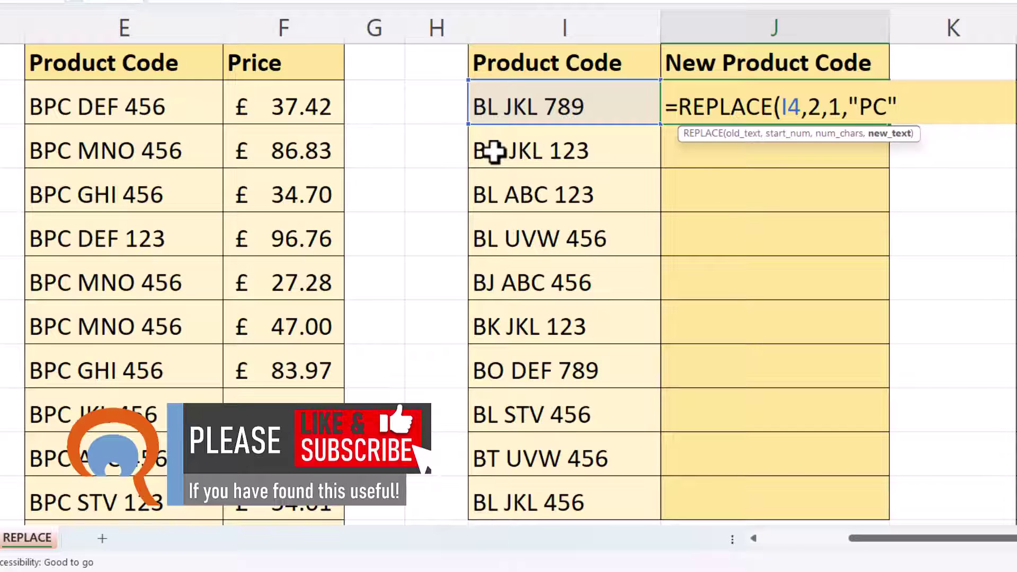
{"action": "type", "text": ")"}
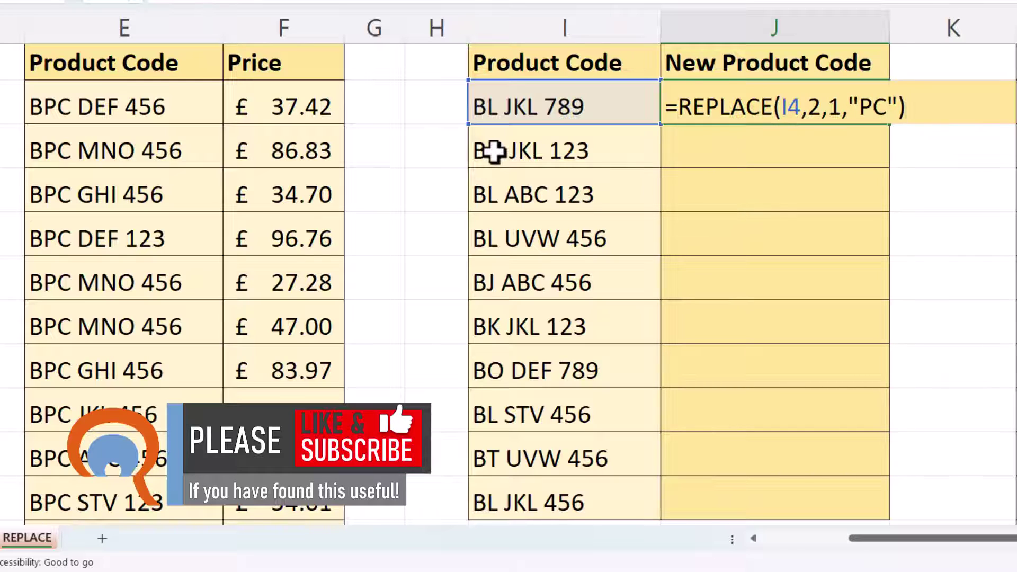
{"action": "key", "text": "Return"}
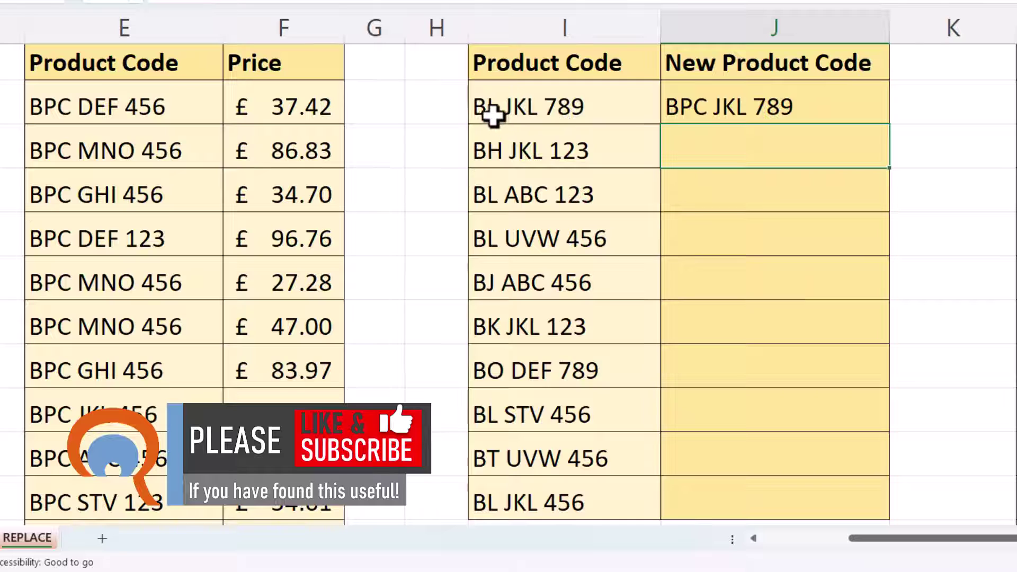
Copy the BPC formula down to J11 and scroll right to the Web addresses table.
{"action": "left_click", "coordinate": [792, 106]}
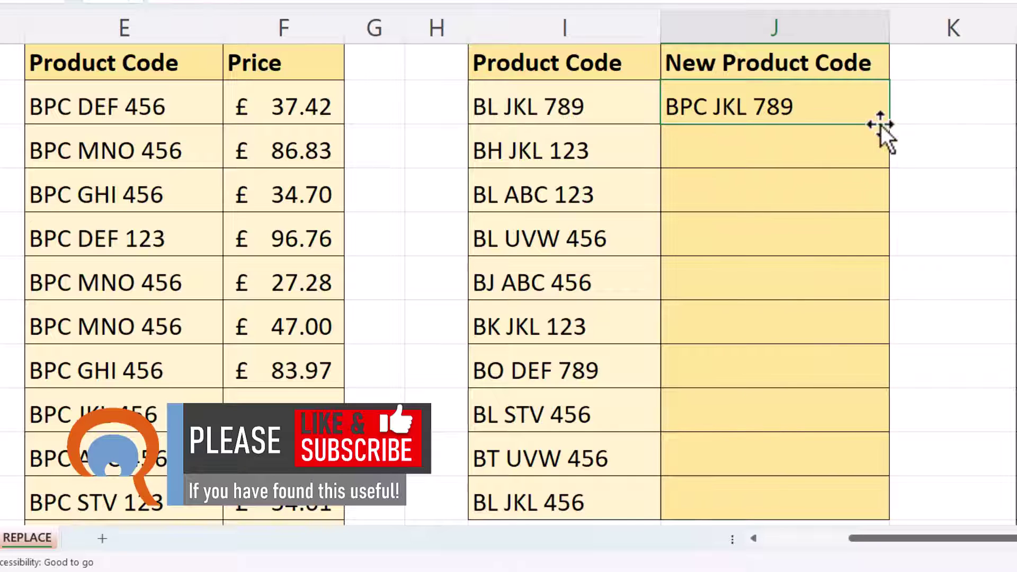
{"action": "double_click", "coordinate": [889, 125]}
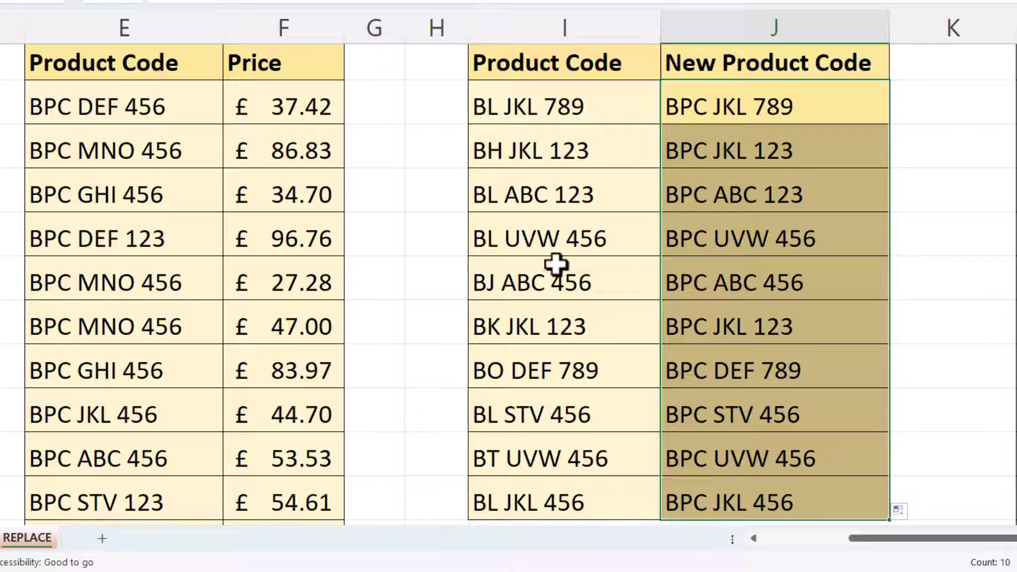
{"action": "left_click_drag", "start_coordinate": [992, 538], "coordinate": [1016, 538]}
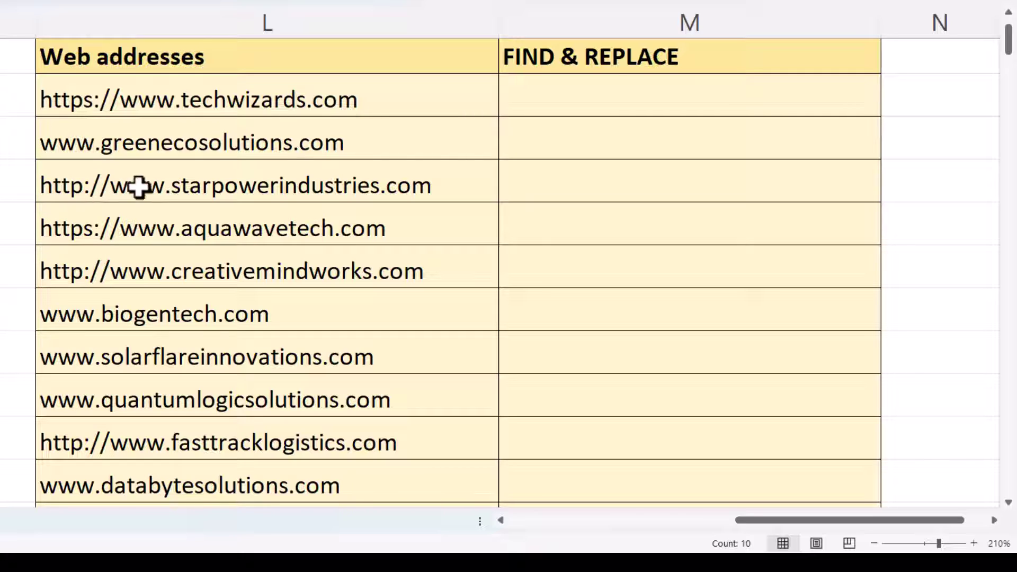
In M4, enter =FIND("www",L4) to locate www in the first address, returning 9.
{"action": "left_click", "coordinate": [250, 227]}
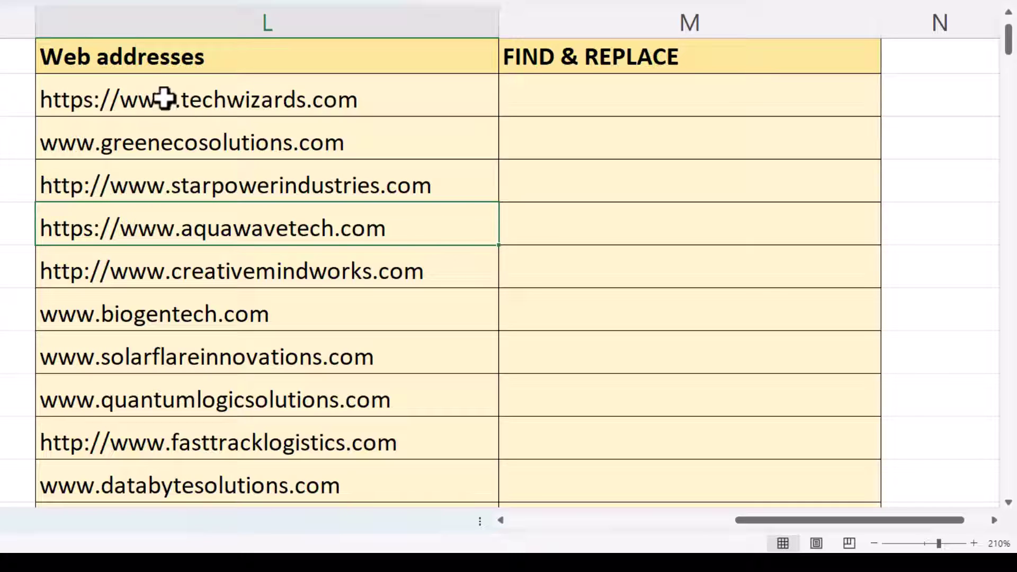
{"action": "left_click", "coordinate": [525, 106]}
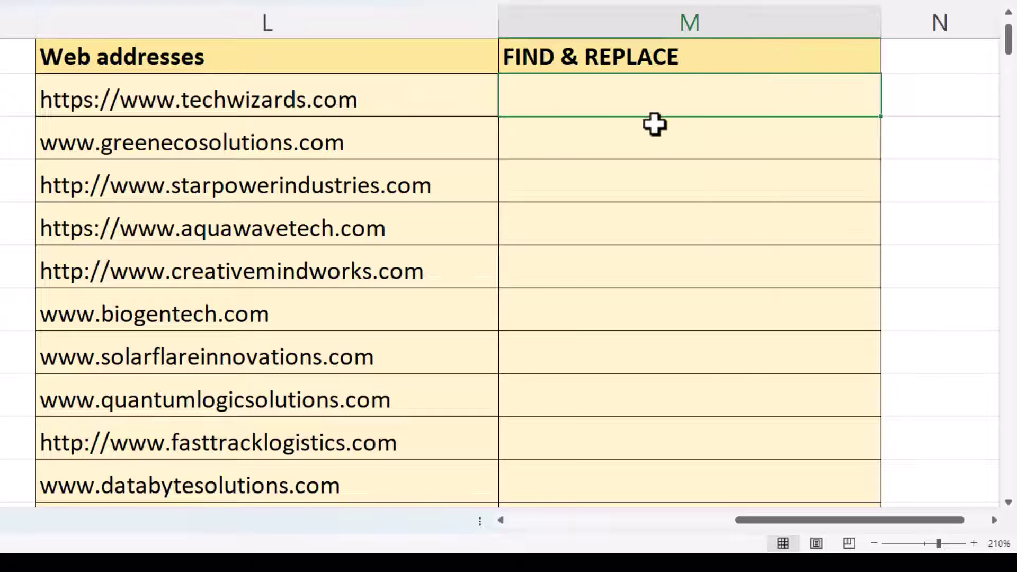
{"action": "type", "text": "=find("}
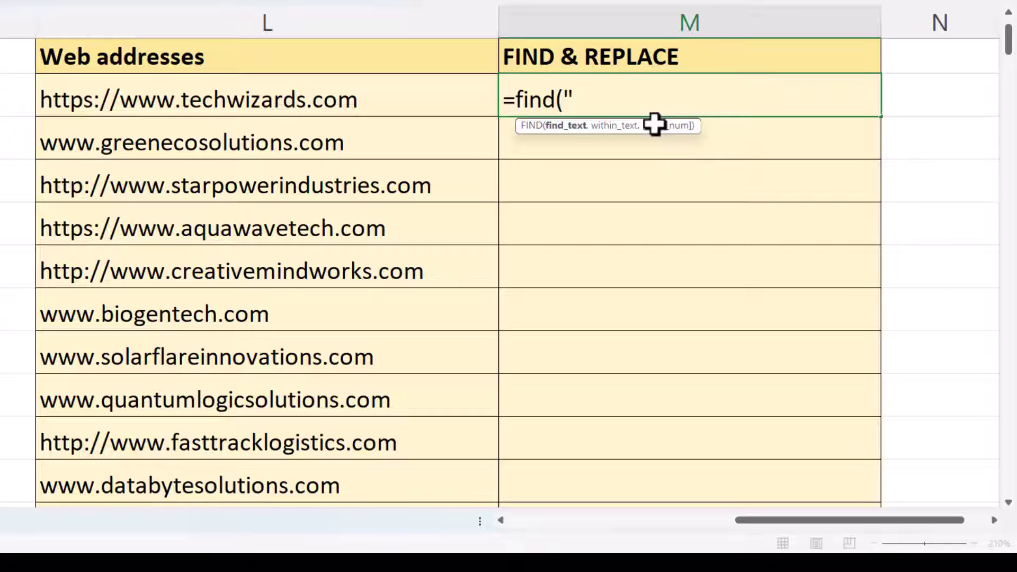
{"action": "type", "text": "ww\""}
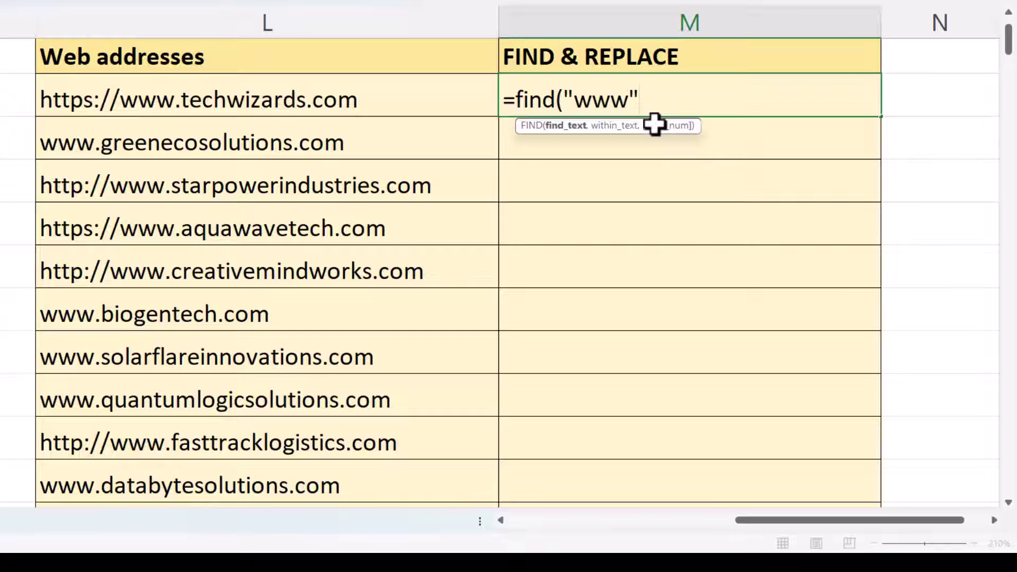
{"action": "type", "text": ","}
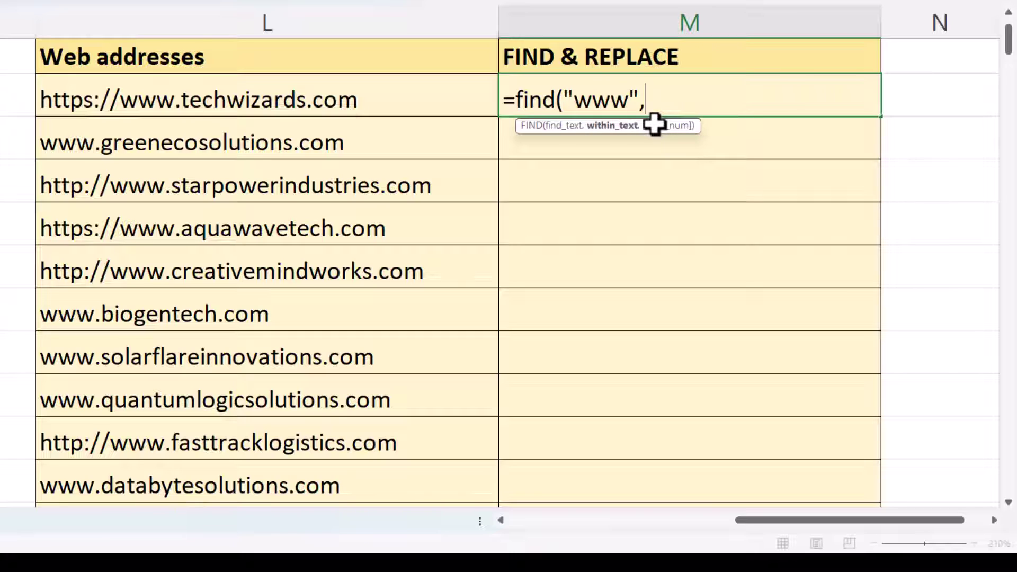
{"action": "left_click", "coordinate": [286, 97]}
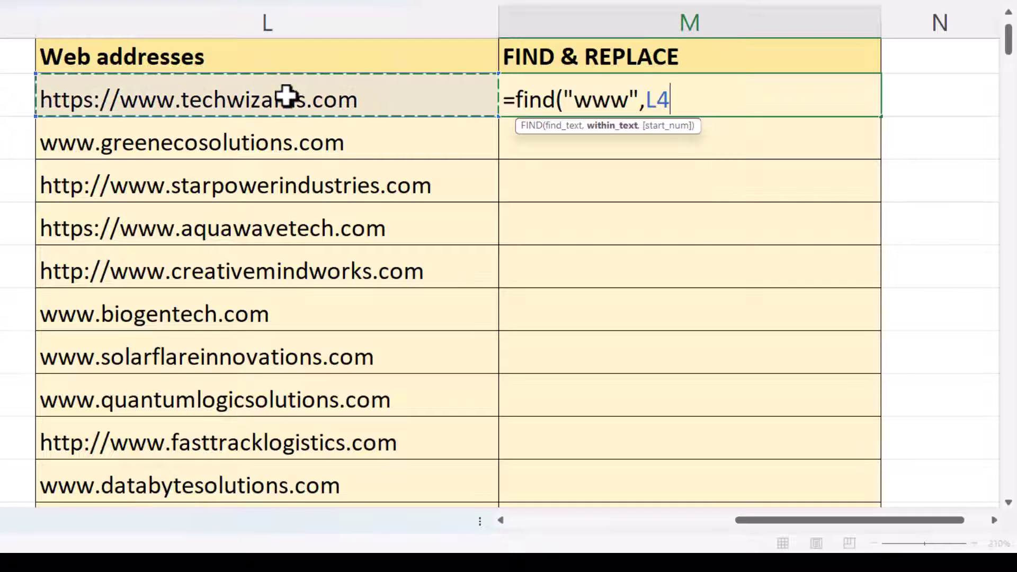
{"action": "type", "text": ")"}
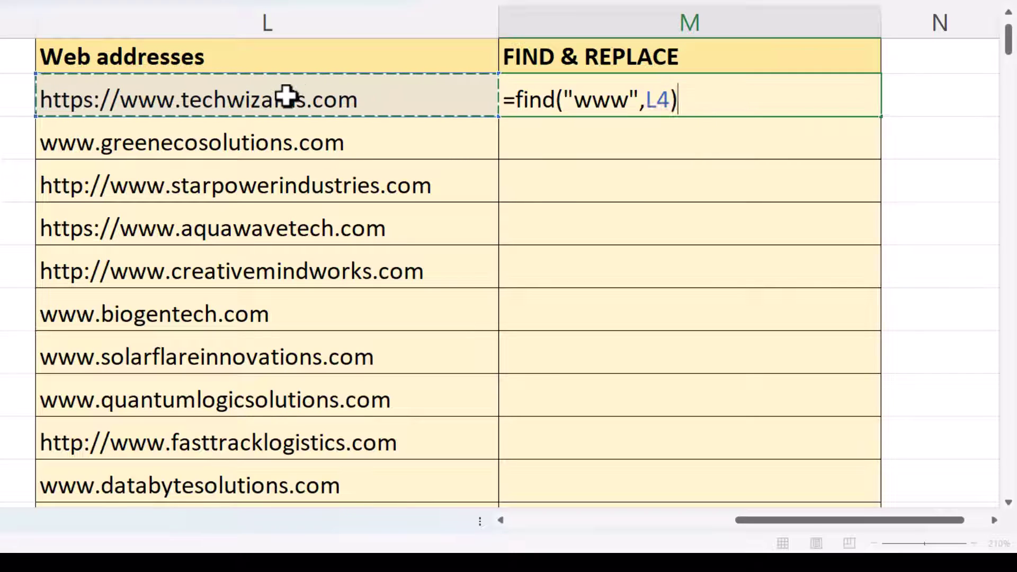
{"action": "key", "text": "Return"}
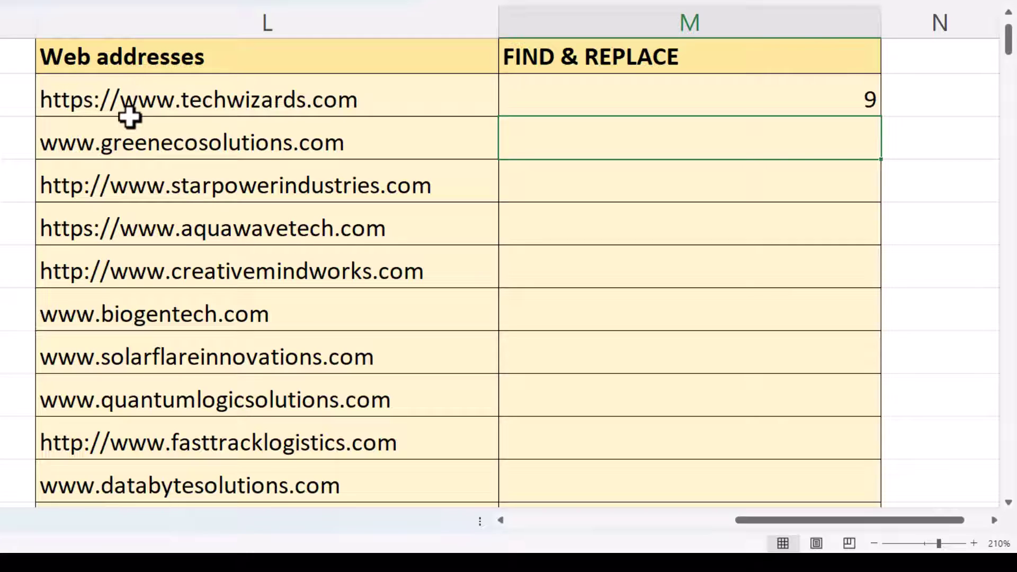
Rewrite M4 as =REPLACE(L4,1,FIND("www",L4)-1,"") to strip the http/https prefix.
{"action": "double_click", "coordinate": [604, 95]}
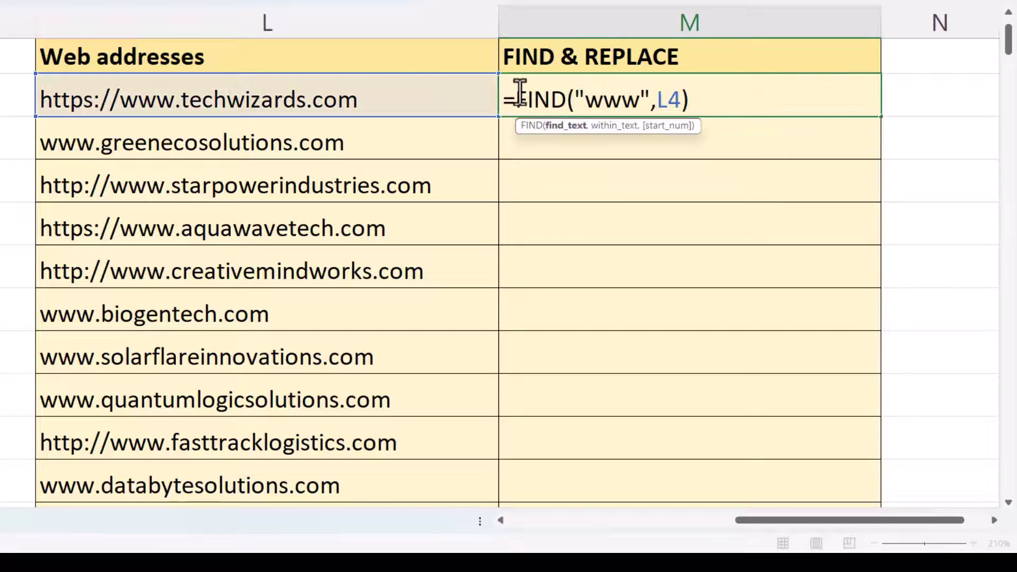
{"action": "left_click", "coordinate": [518, 95]}
{"action": "type", "text": "repla"}
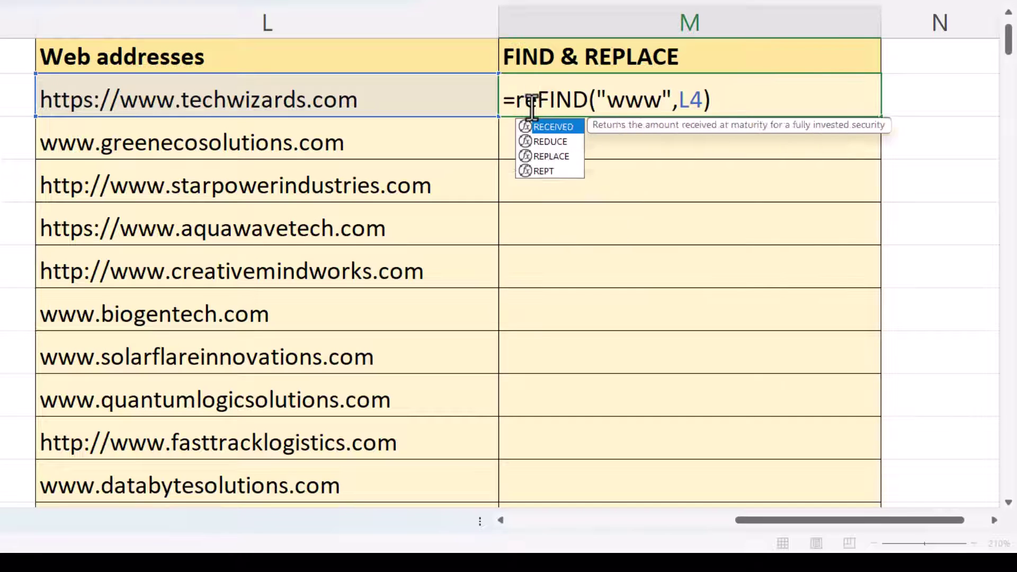
{"action": "type", "text": "ce"}
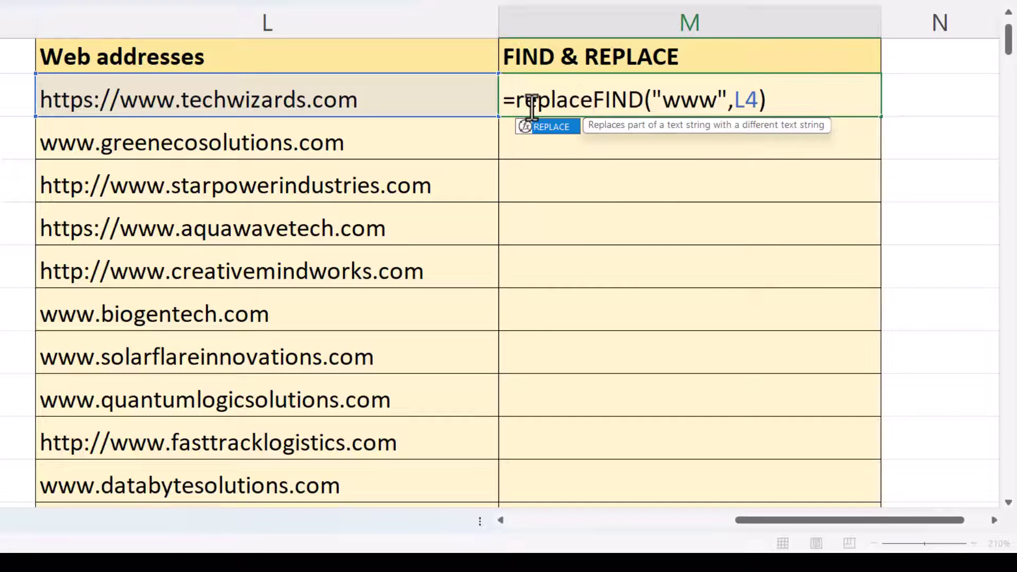
{"action": "type", "text": "("}
{"action": "left_click", "coordinate": [281, 95]}
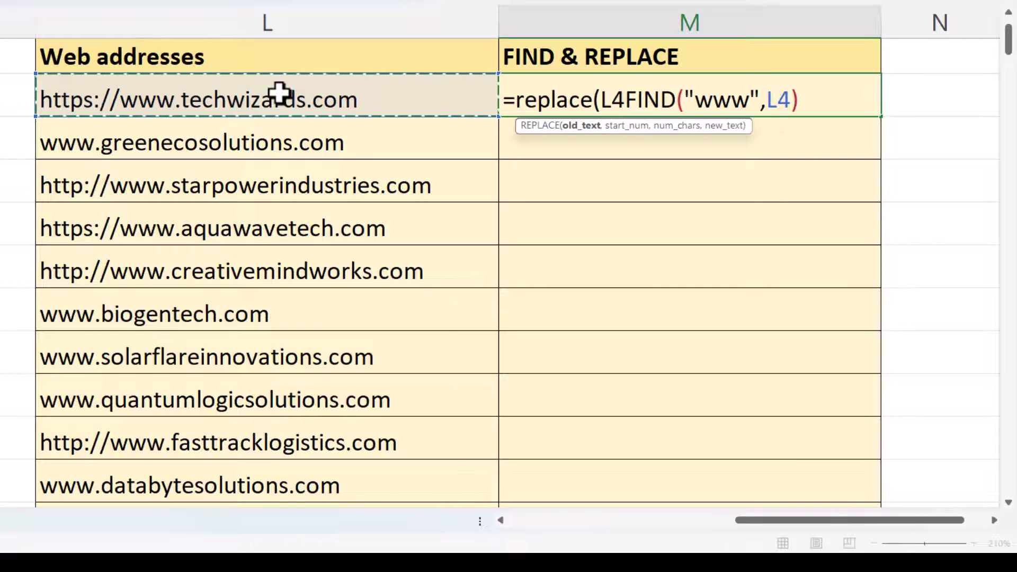
{"action": "type", "text": ","}
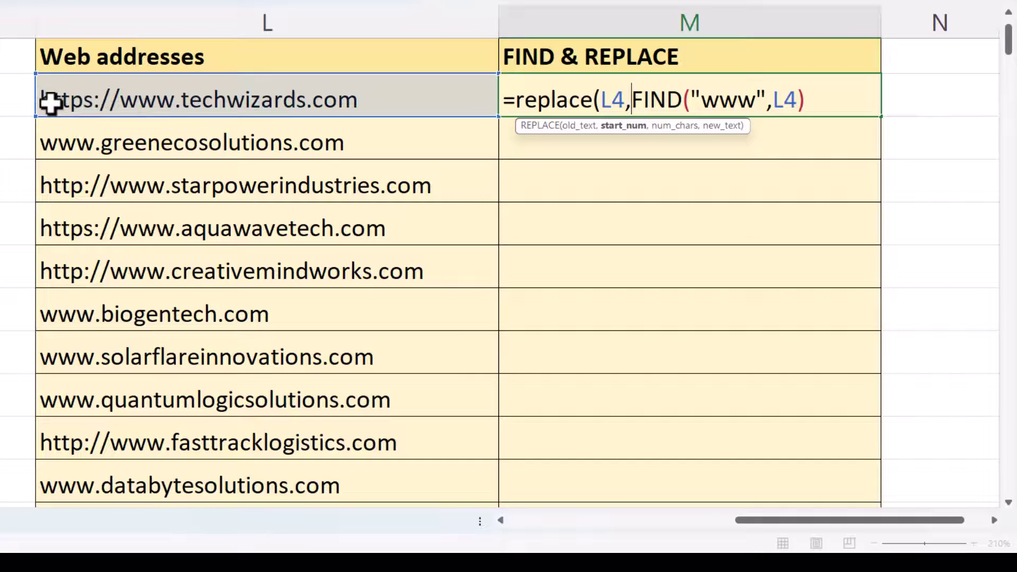
{"action": "type", "text": "1"}
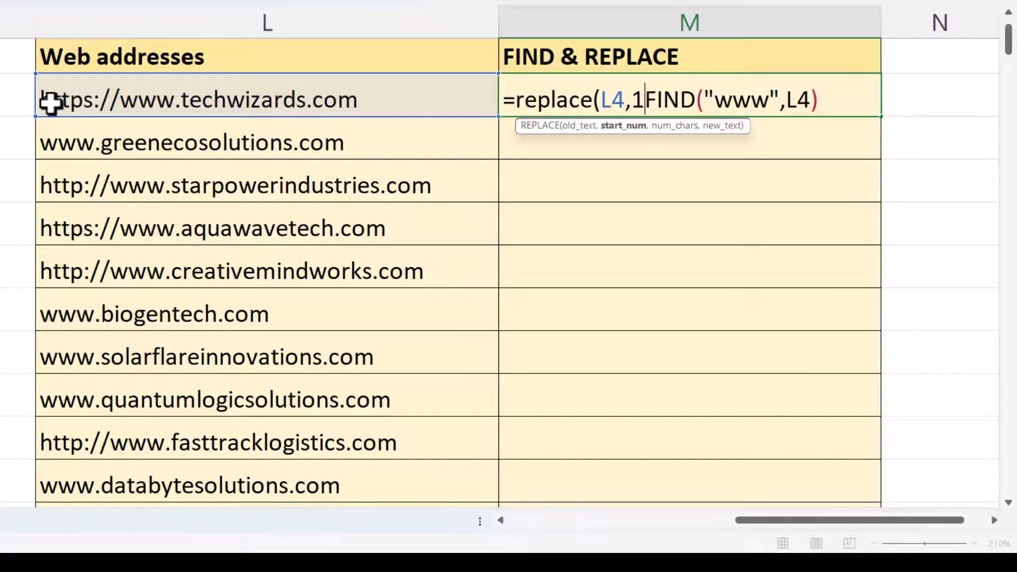
{"action": "type", "text": ","}
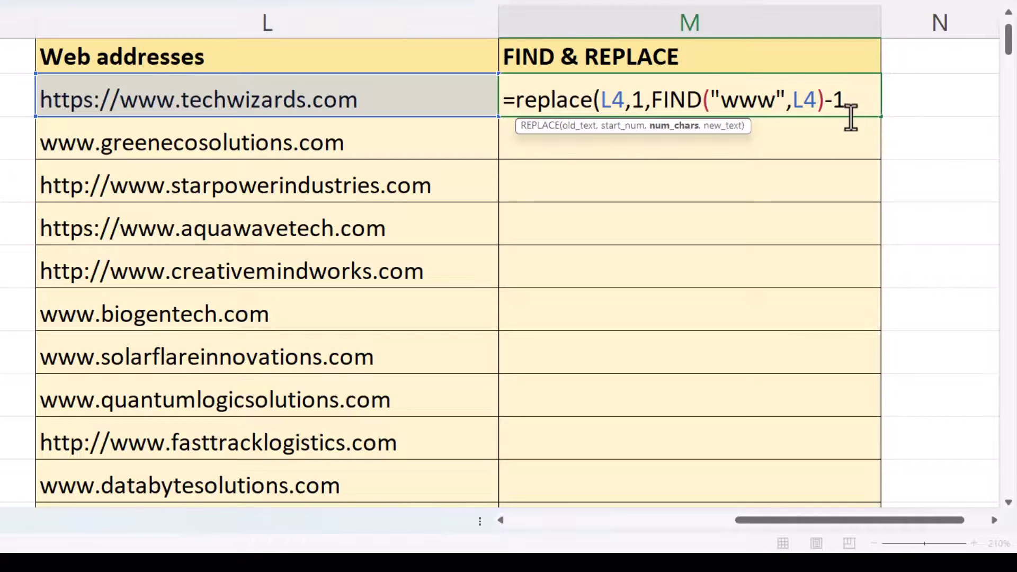
{"action": "type", "text": ","}
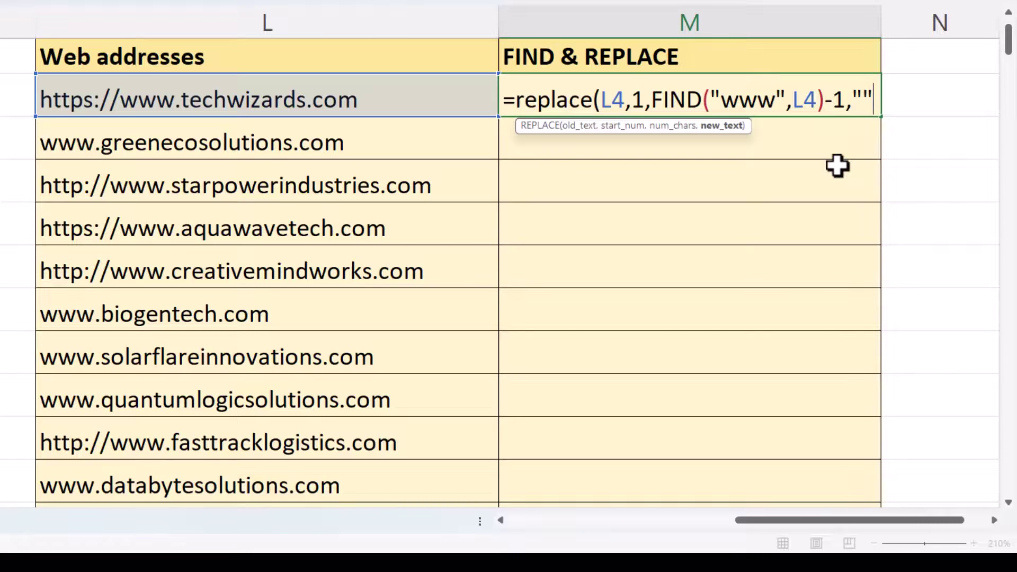
{"action": "type", "text": "\"\")"}
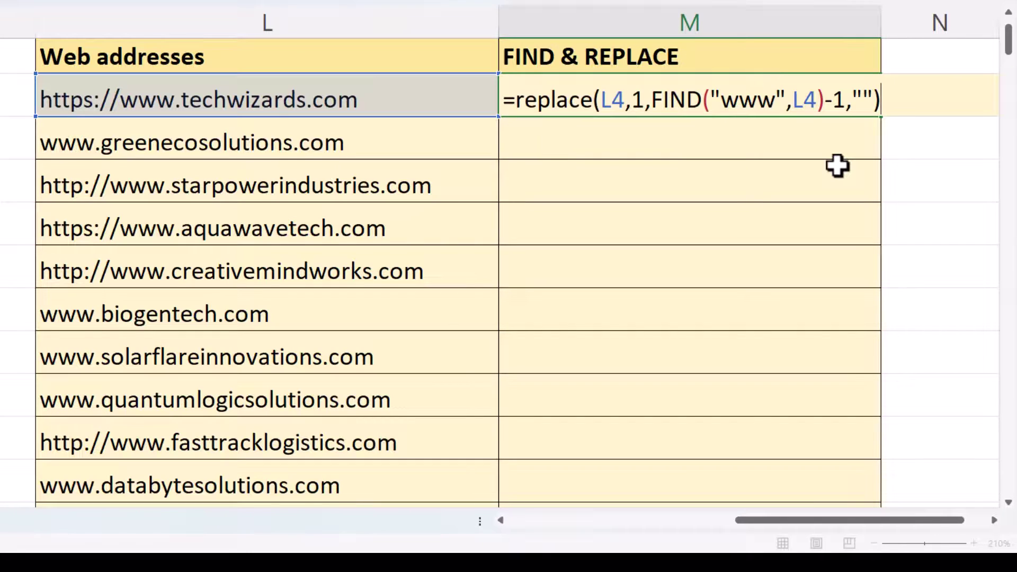
{"action": "key", "text": "Return"}
Fill the prefix-stripping formula down the whole FIND & REPLACE column.
{"action": "left_click", "coordinate": [822, 101]}
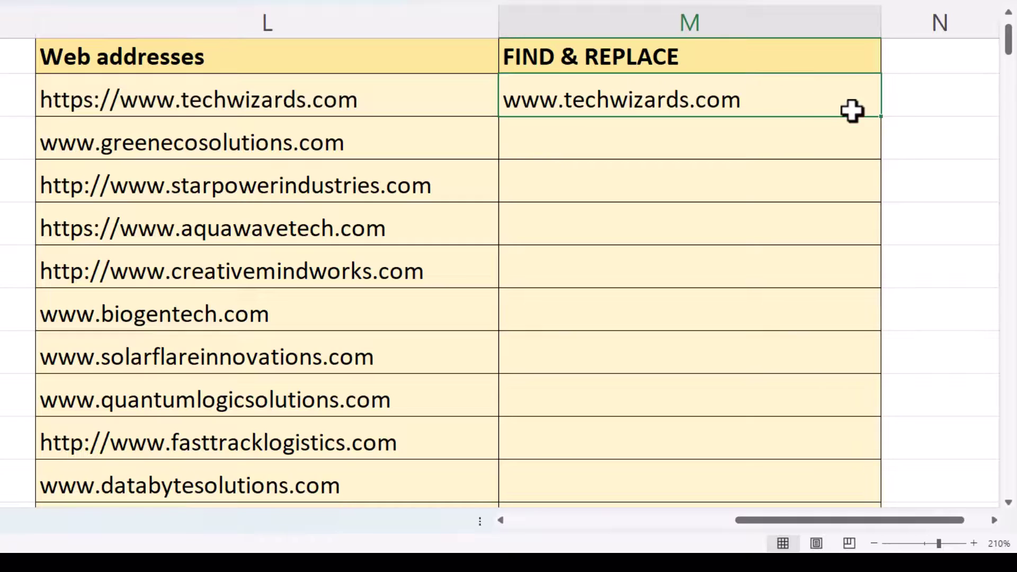
{"action": "double_click", "coordinate": [884, 117]}
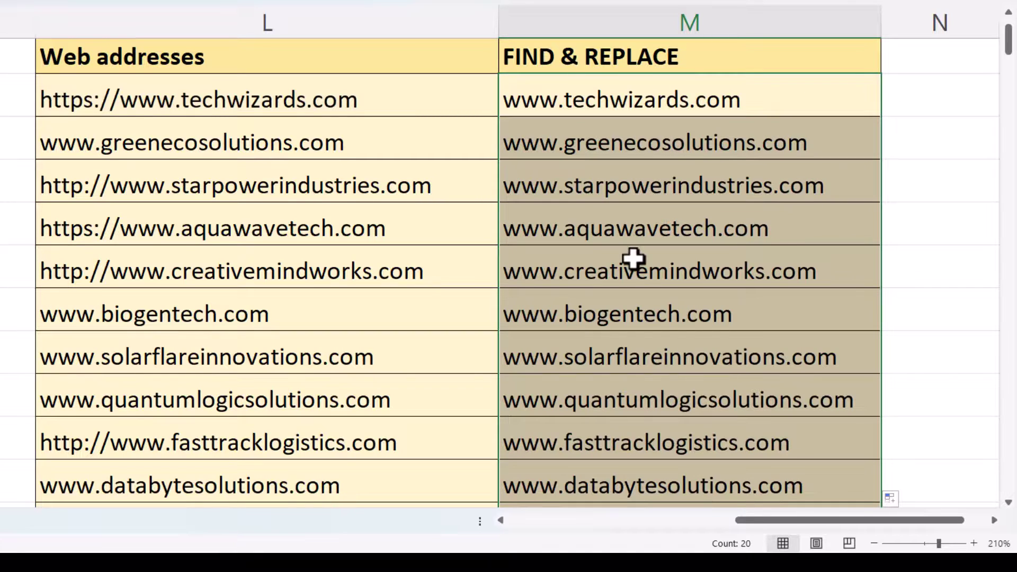
{"action": "scroll", "coordinate": [633, 260], "scroll_direction": "down", "scroll_amount": 3}
{"action": "scroll", "coordinate": [633, 259], "scroll_direction": "up", "scroll_amount": 4}
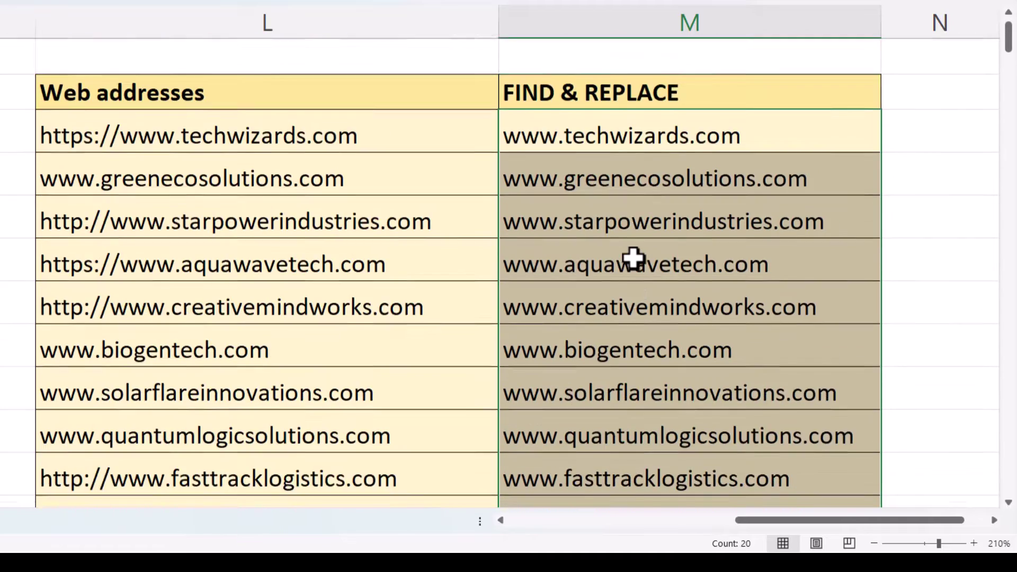